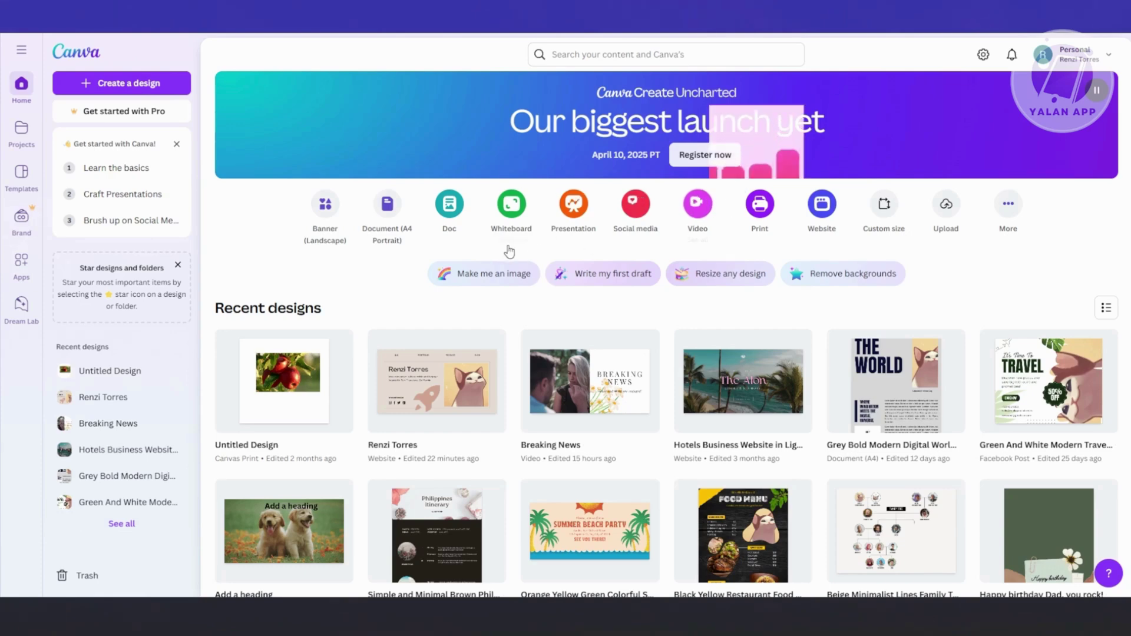
Create a blank video design and fill its page with the purple-to-orange gradient swatch.
left_click(144, 84)
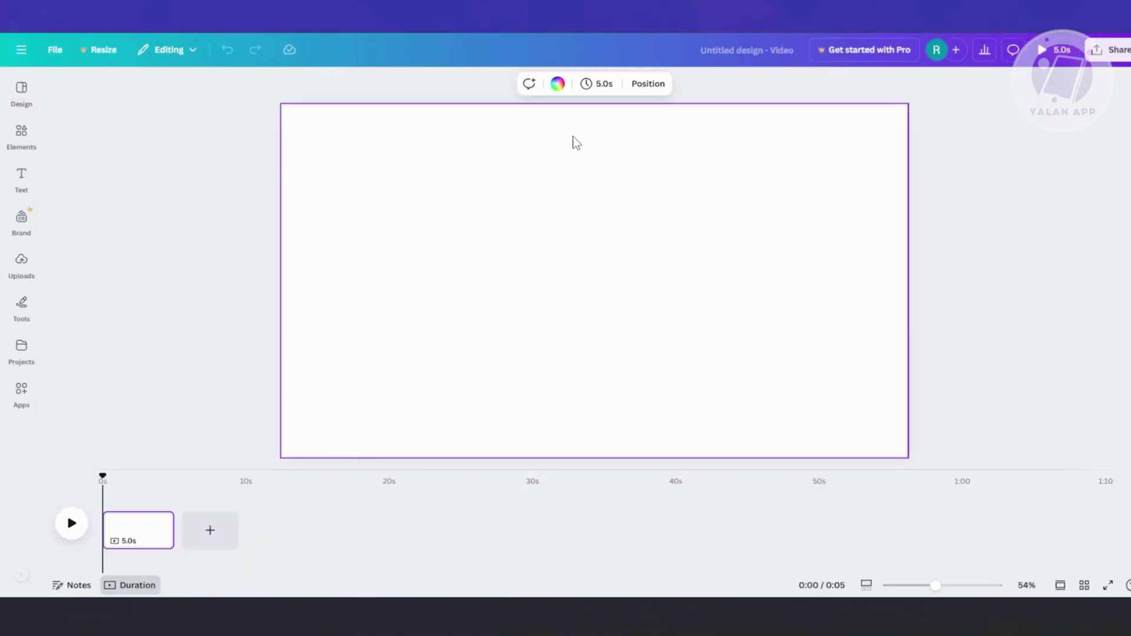
left_click(557, 84)
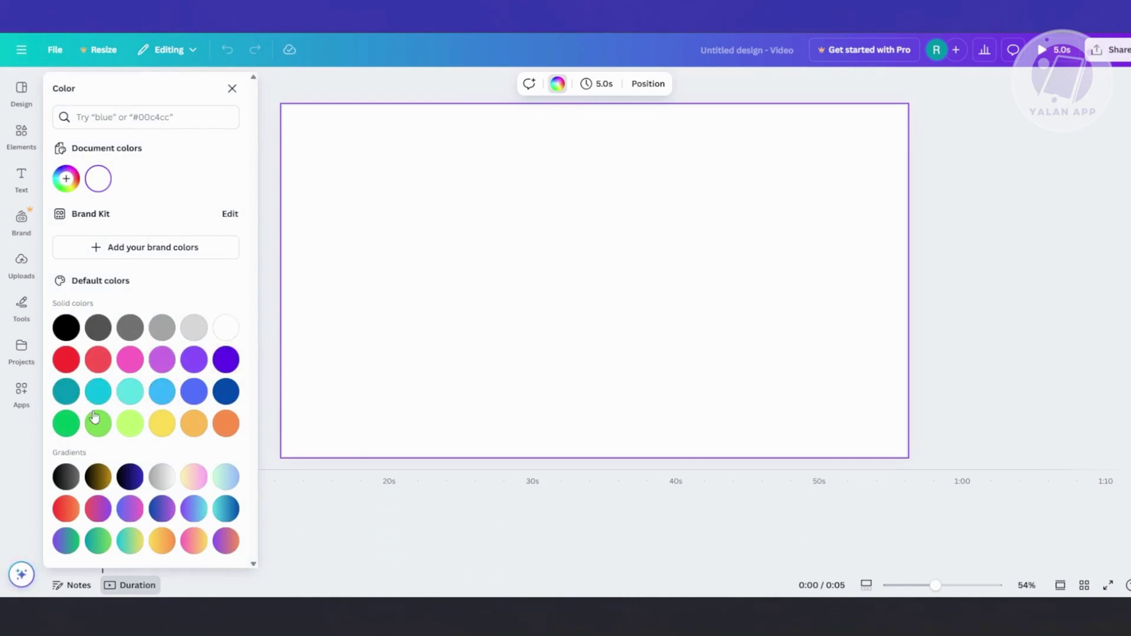
left_click(161, 425)
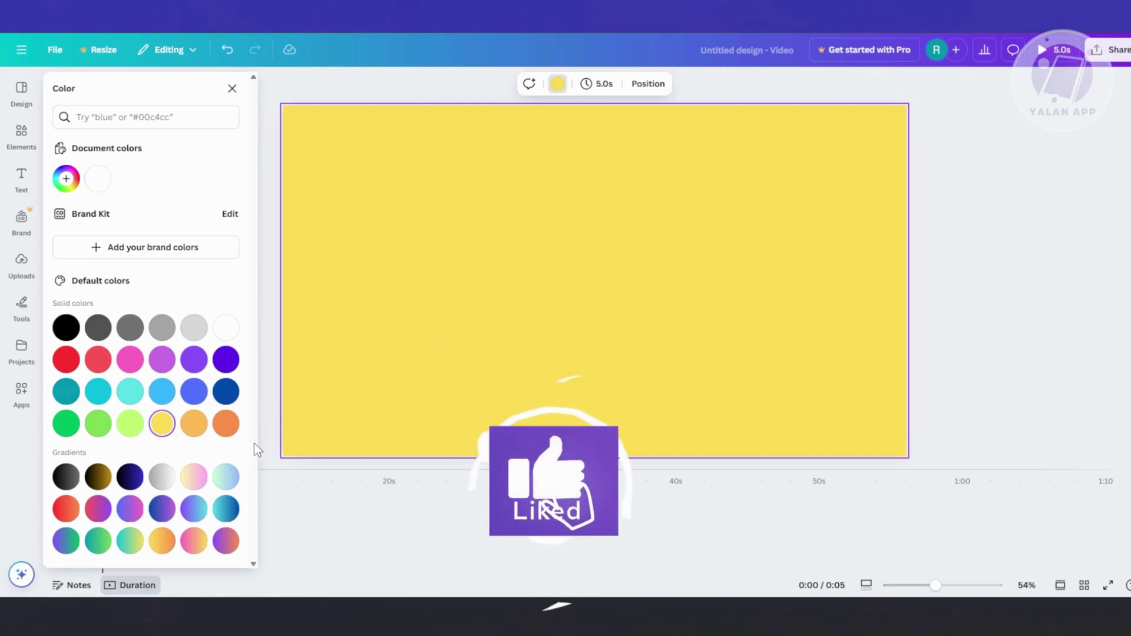
left_click(225, 541)
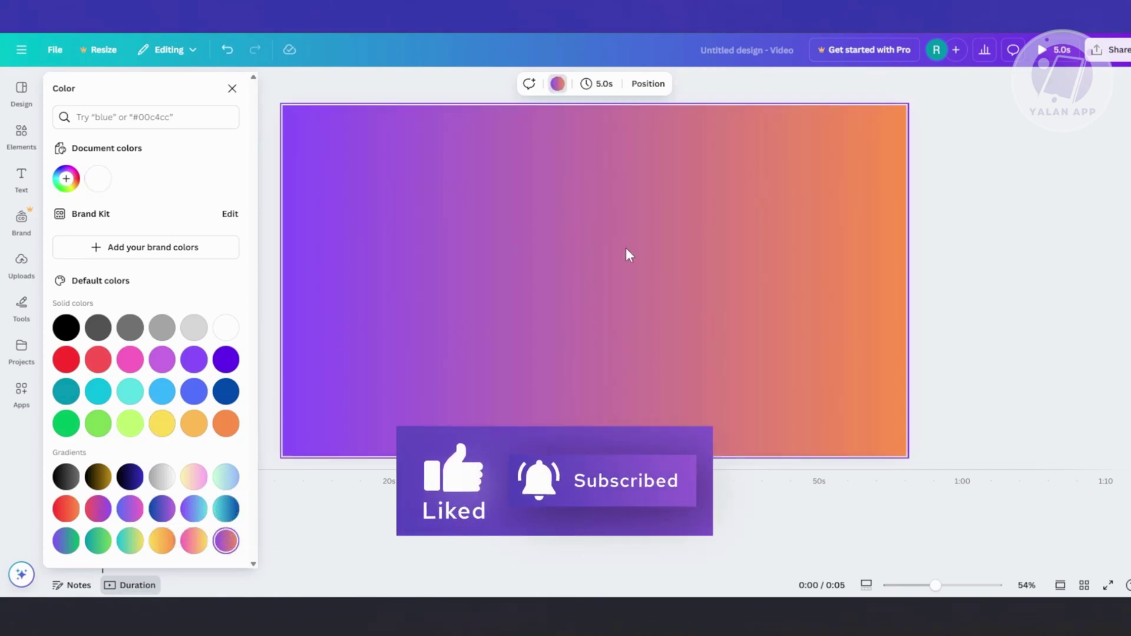
left_click(971, 245)
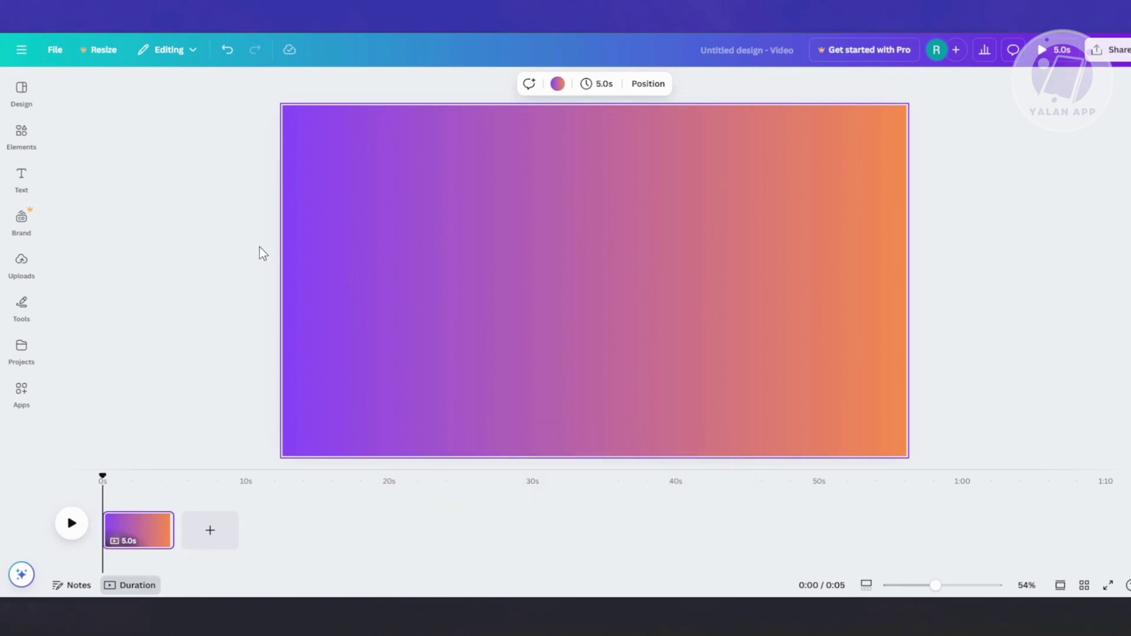
Search the Elements library for 'MP3 PLAYER' and filter the results to Graphics.
left_click(27, 145)
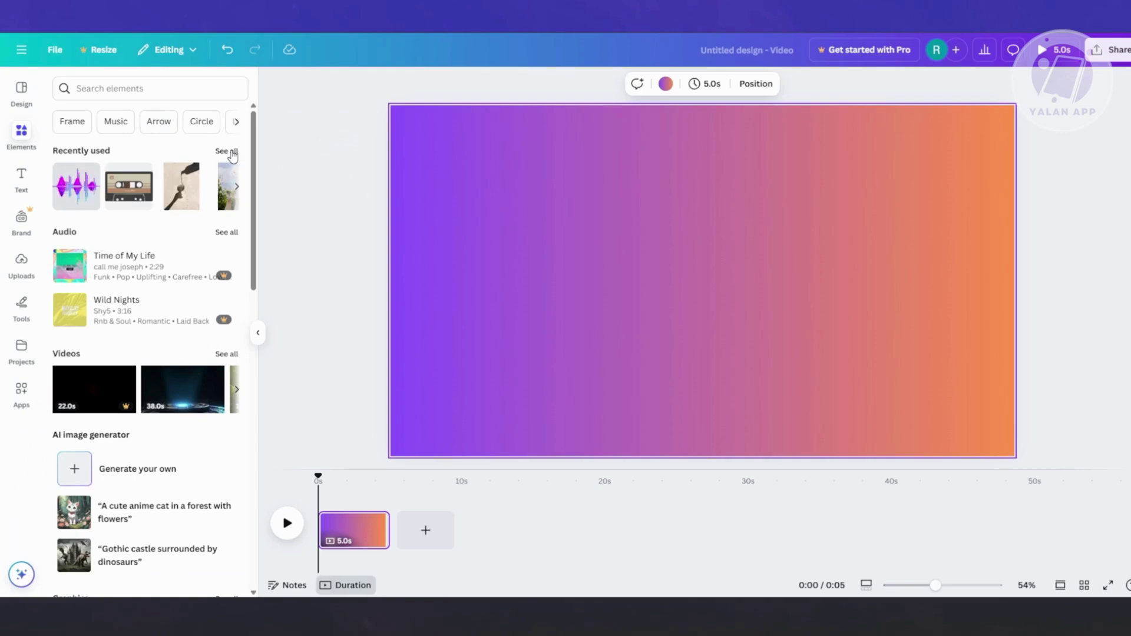
left_click(128, 86)
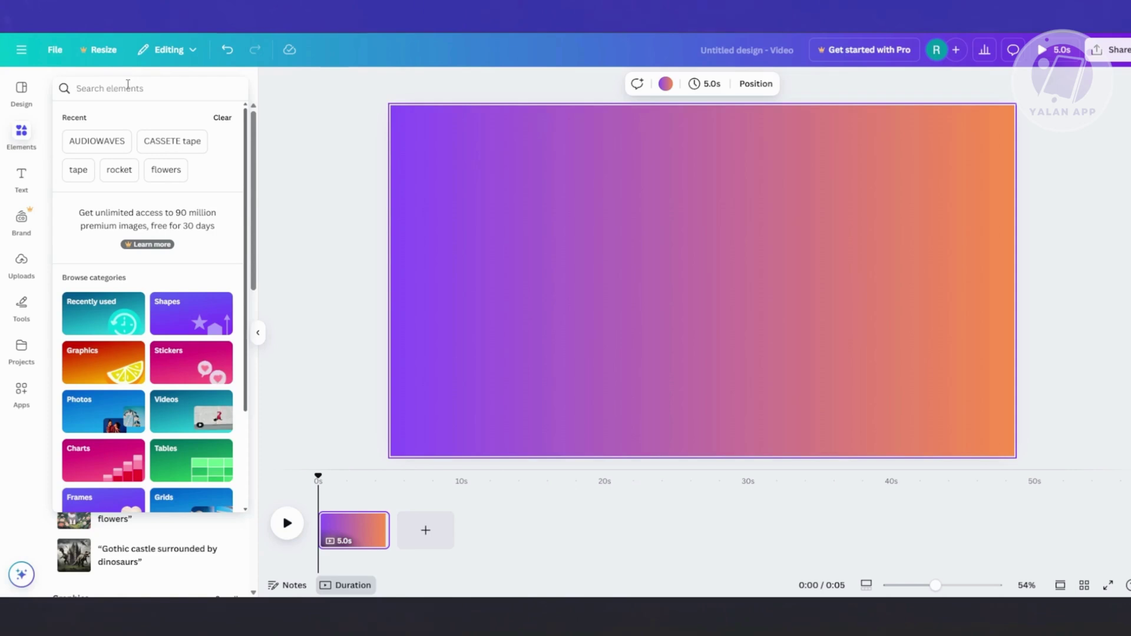
type("MP3")
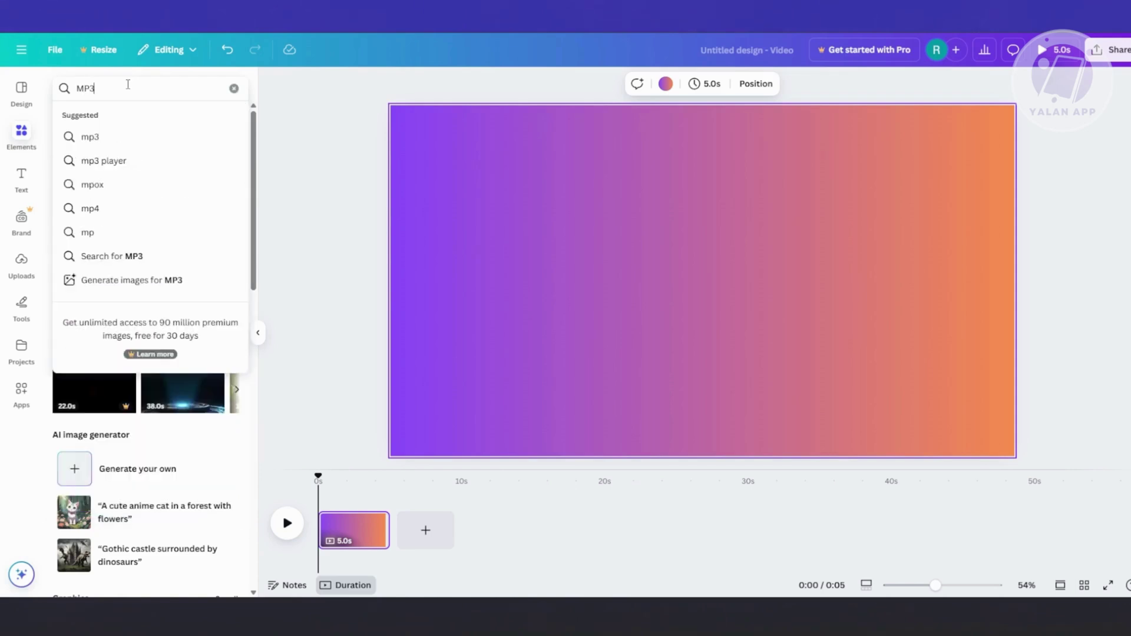
type(" PLAYER")
key("Return")
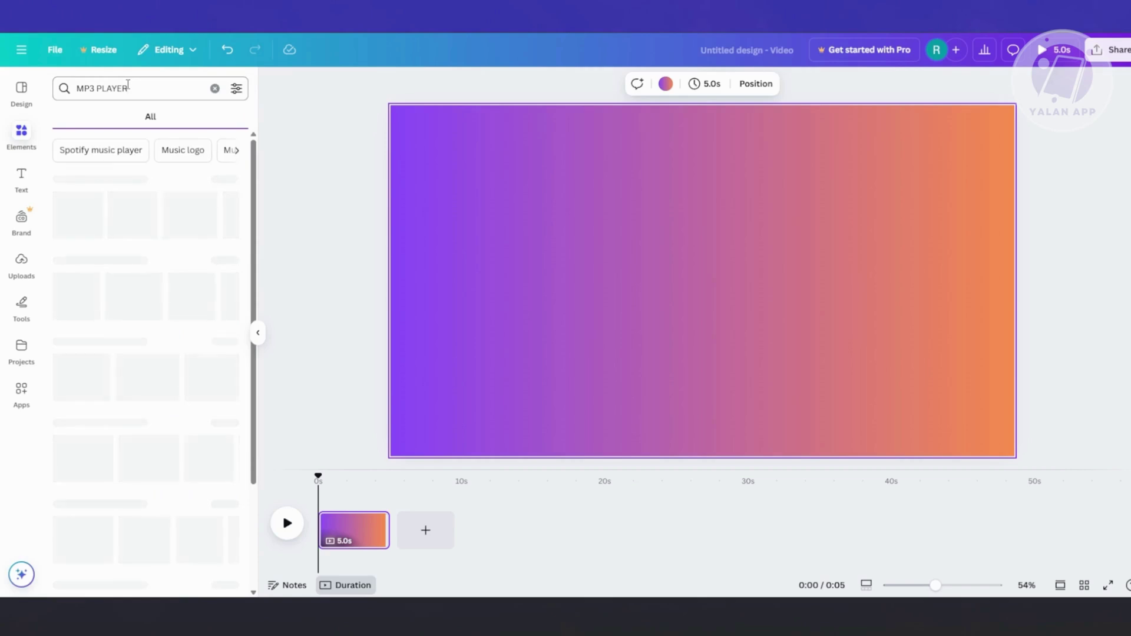
left_click(229, 181)
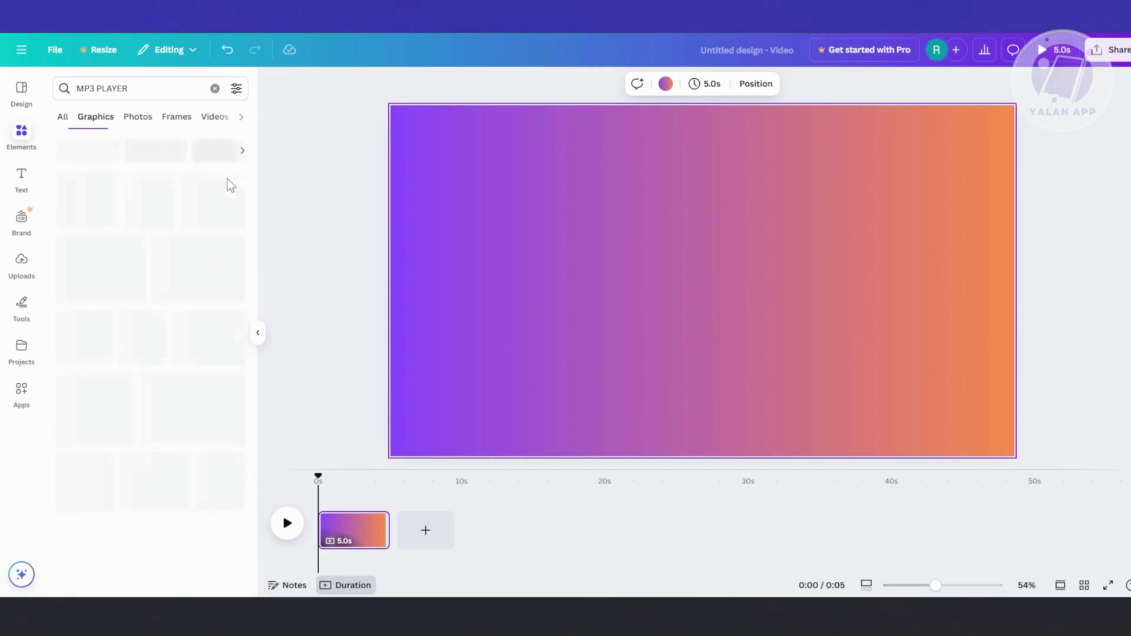
scroll(197, 360, "down", 3)
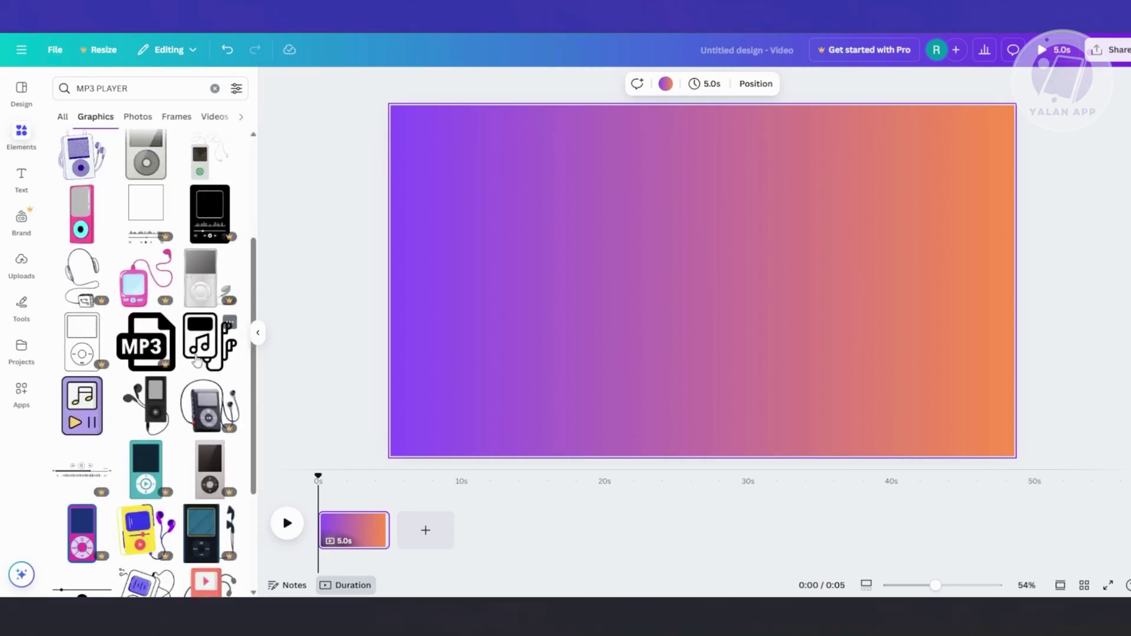
scroll(198, 361, "down", 3)
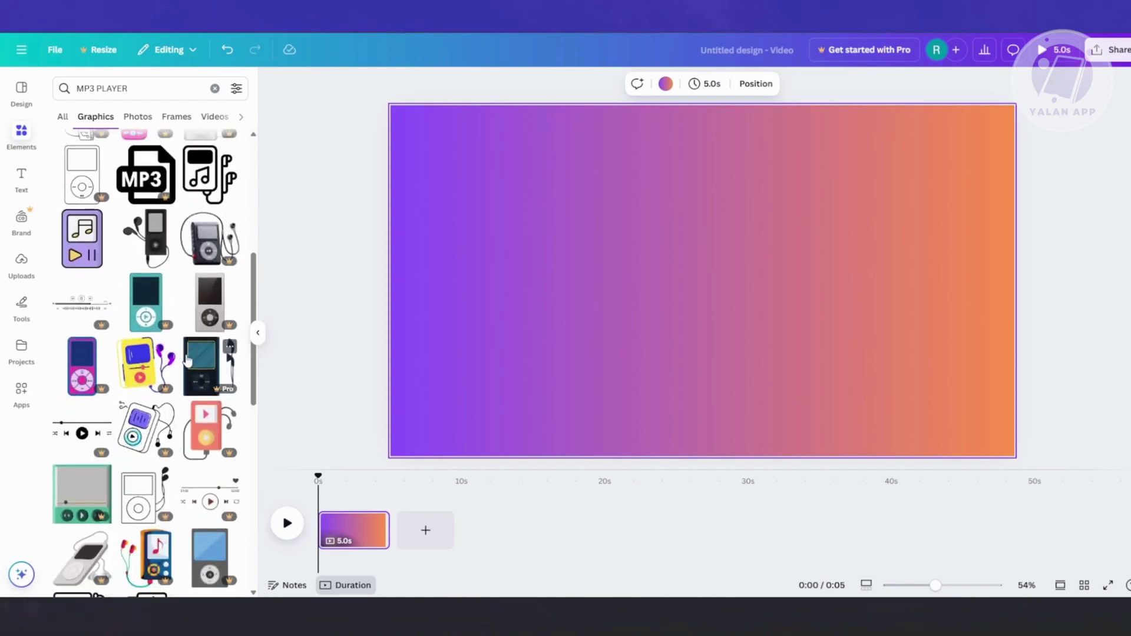
scroll(187, 361, "down", 1)
scroll(192, 212, "up", 7)
Rerun the recent MP3 PLAYER search and browse the graphic results.
left_click(236, 89)
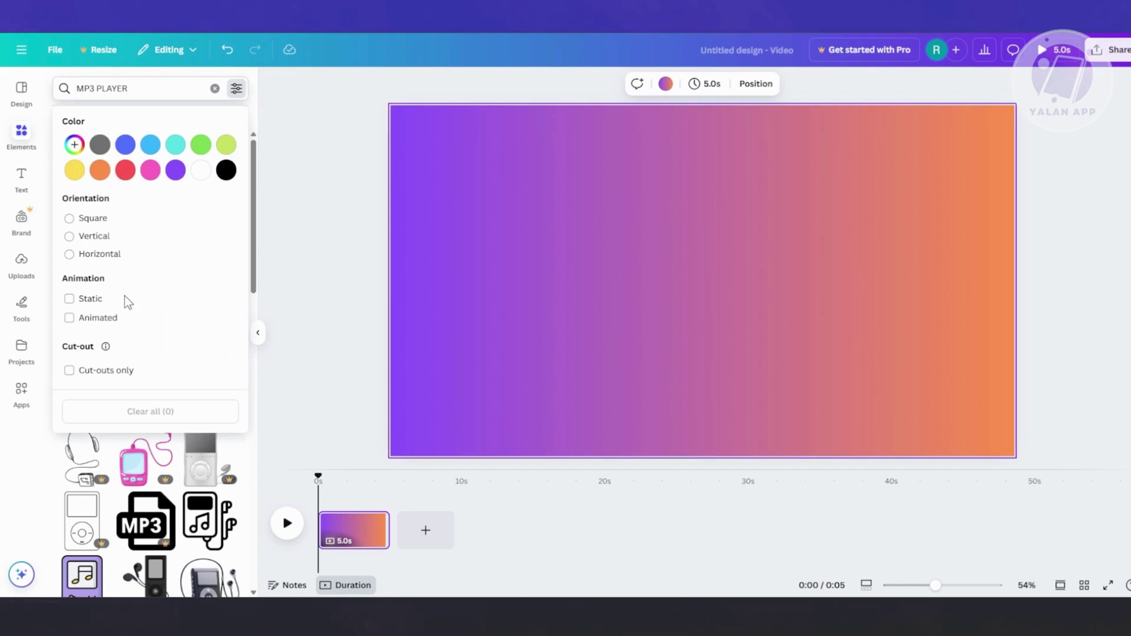
left_click(295, 130)
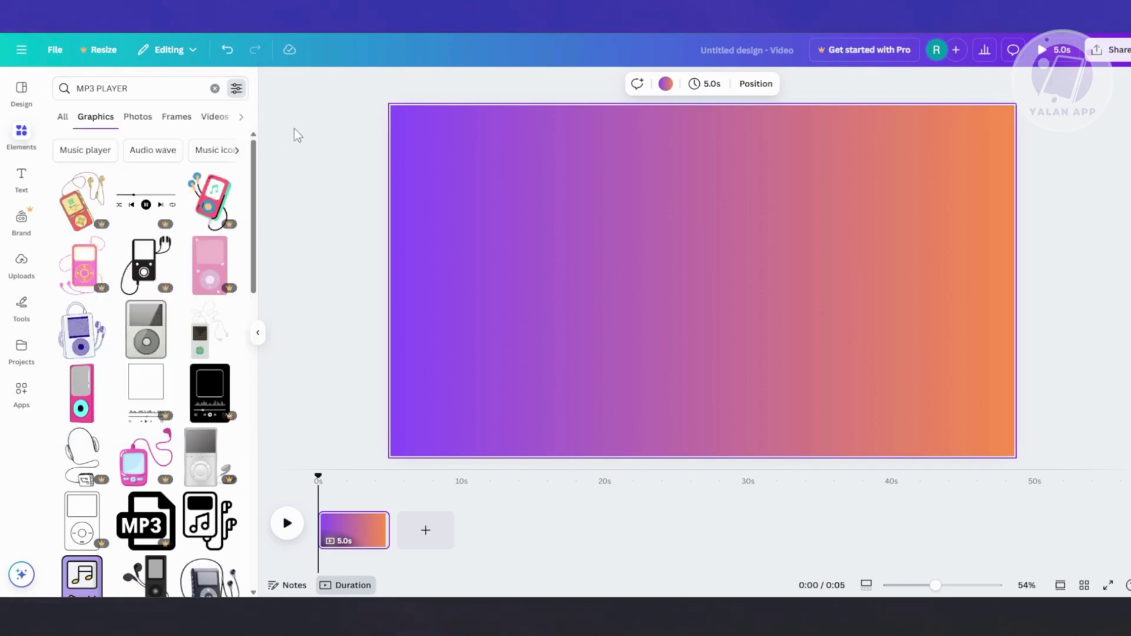
left_click(247, 79)
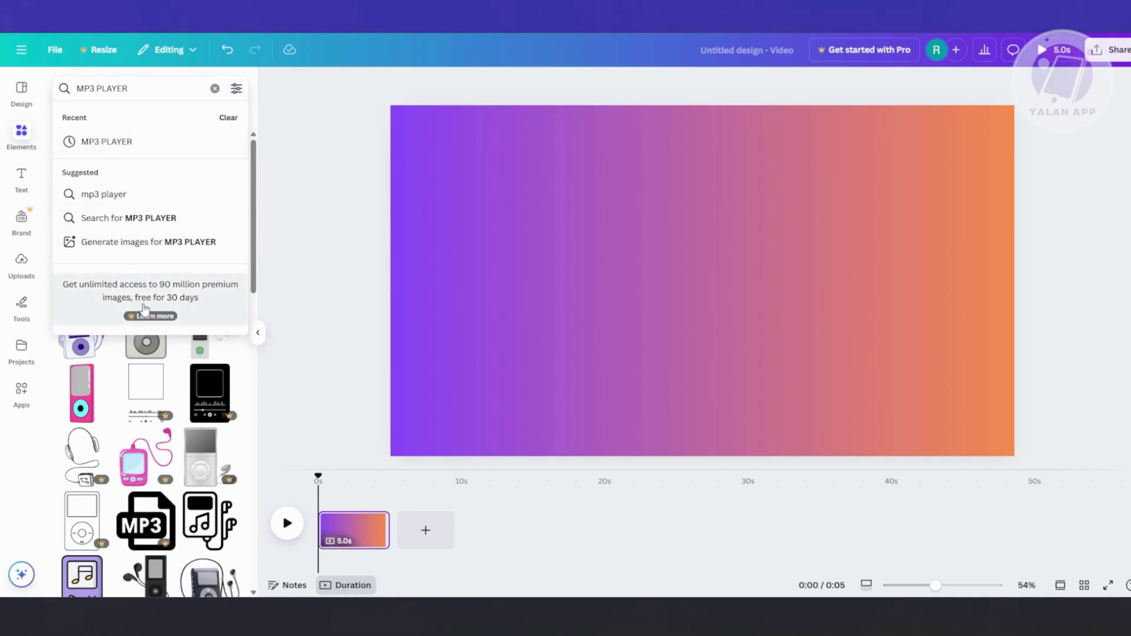
left_click(126, 141)
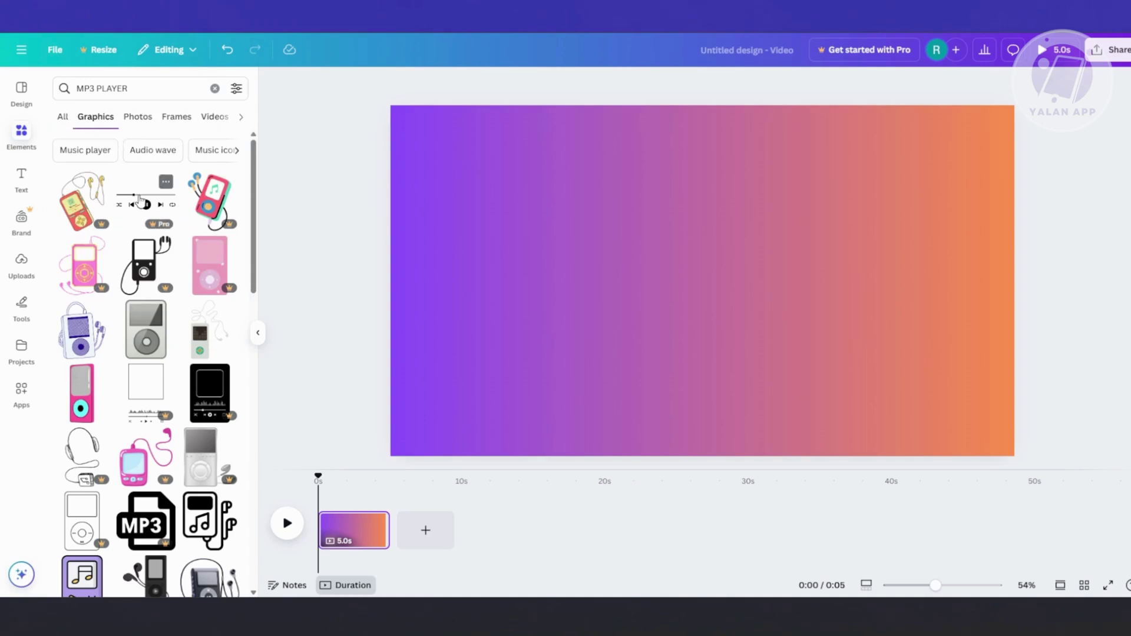
scroll(136, 271, "down", 10)
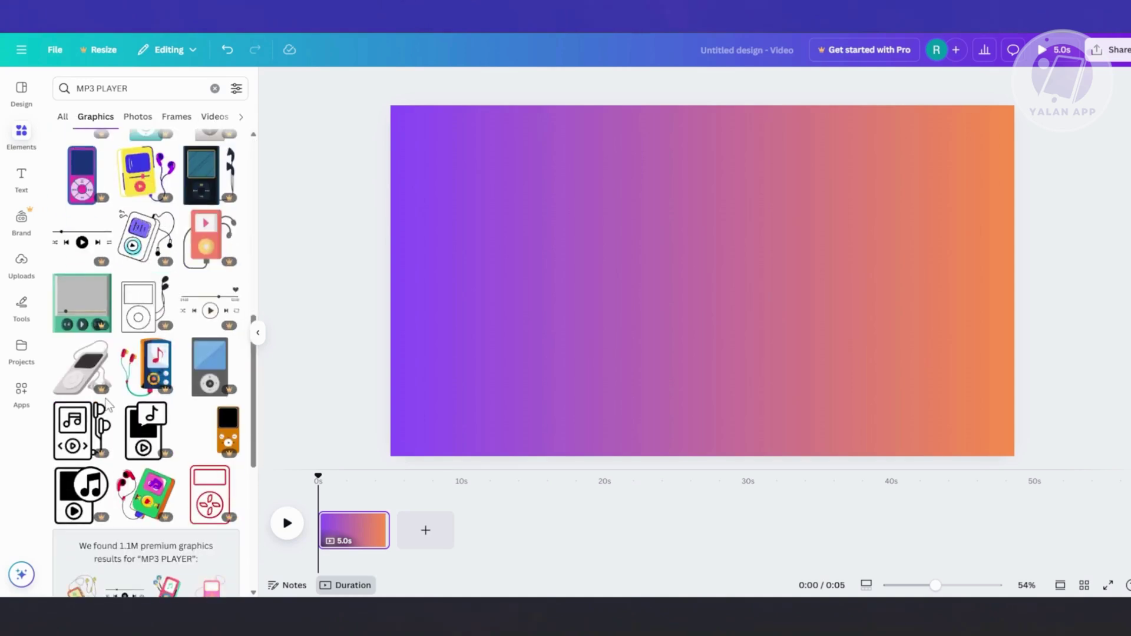
scroll(137, 270, "down", 6)
scroll(107, 403, "down", 5)
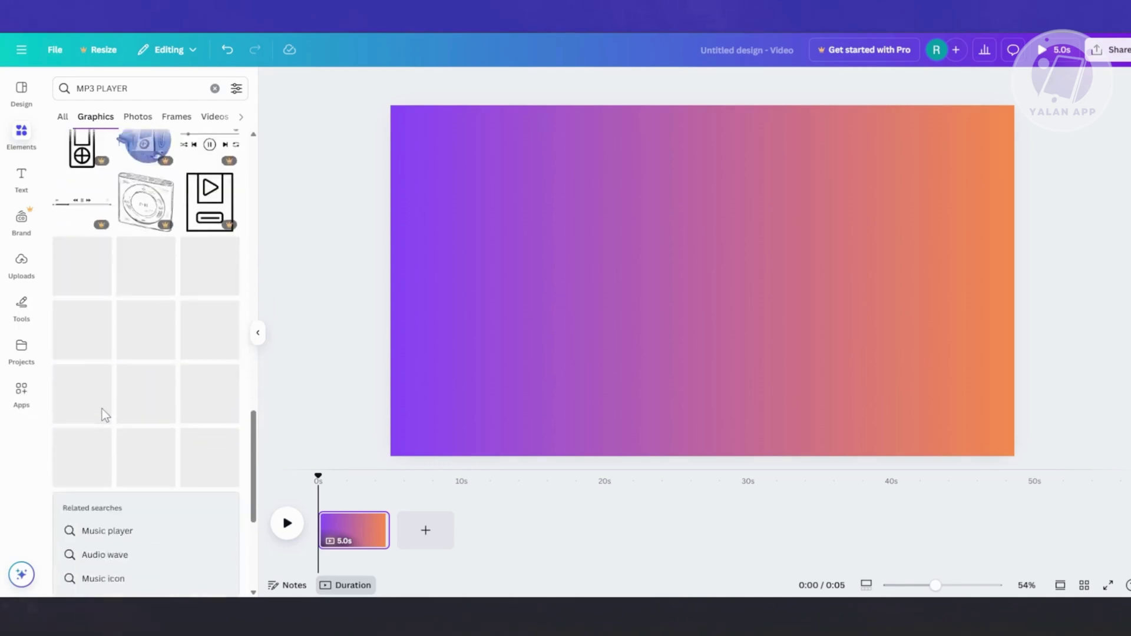
scroll(144, 327, "up", 20)
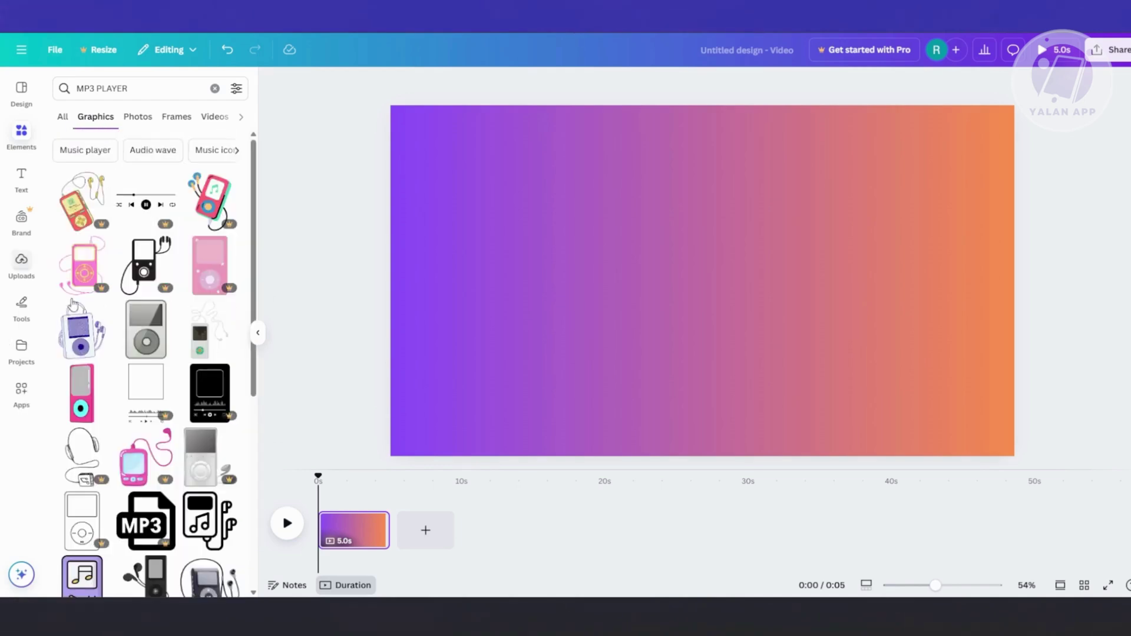
Add the grey classic MP3 player graphic, enlarge it and move it to the page's right side.
left_click(145, 327)
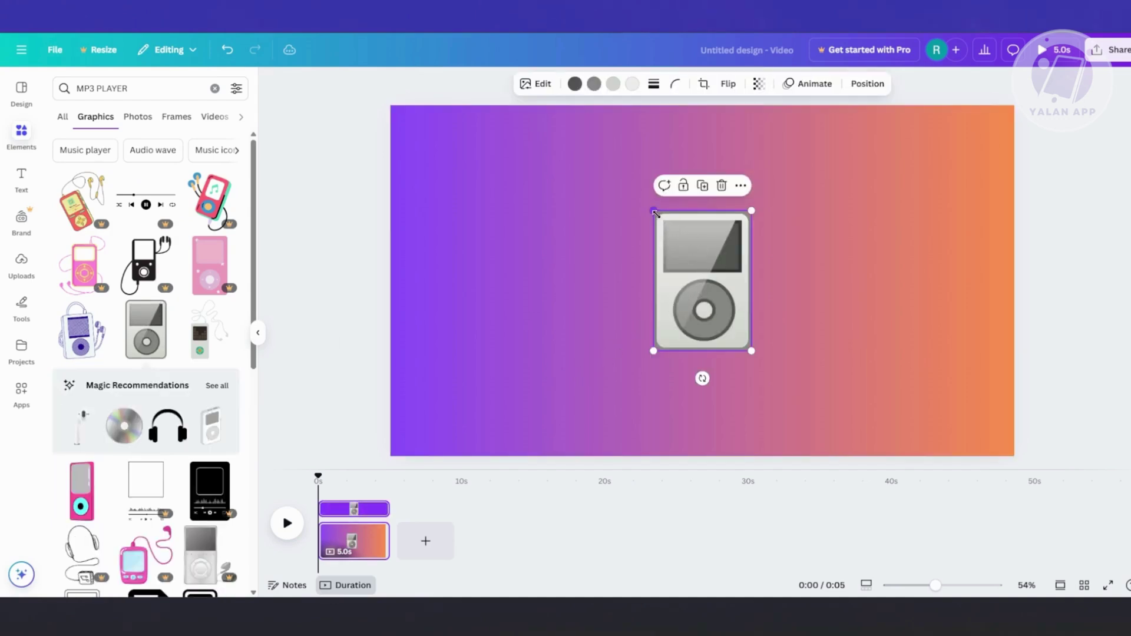
left_click_drag(653, 211, 690, 258)
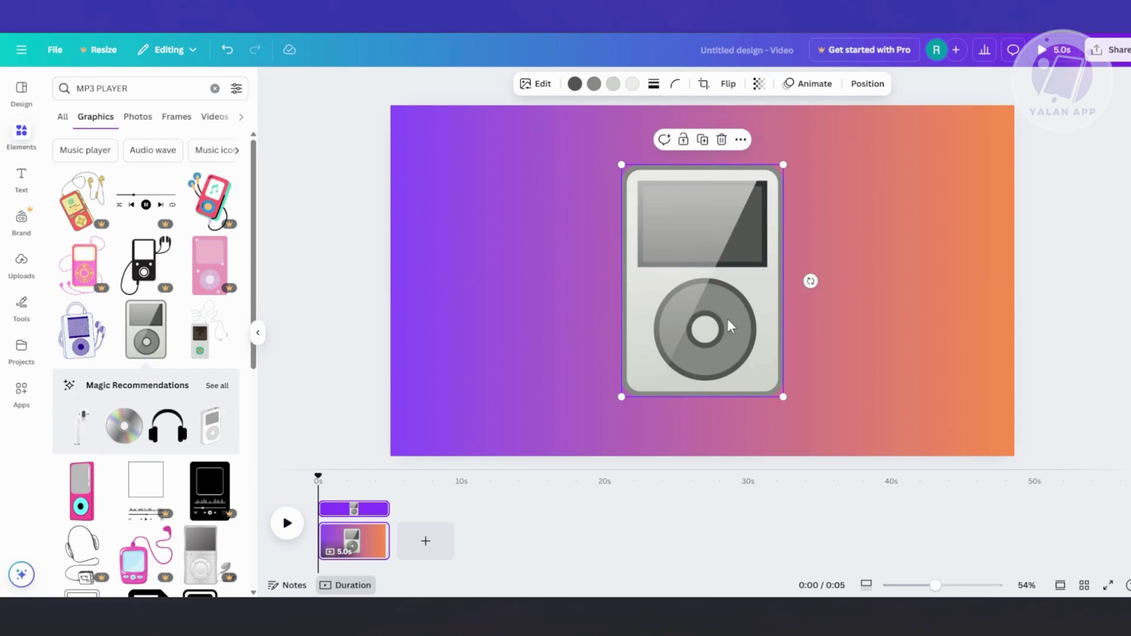
left_click_drag(730, 327, 907, 318)
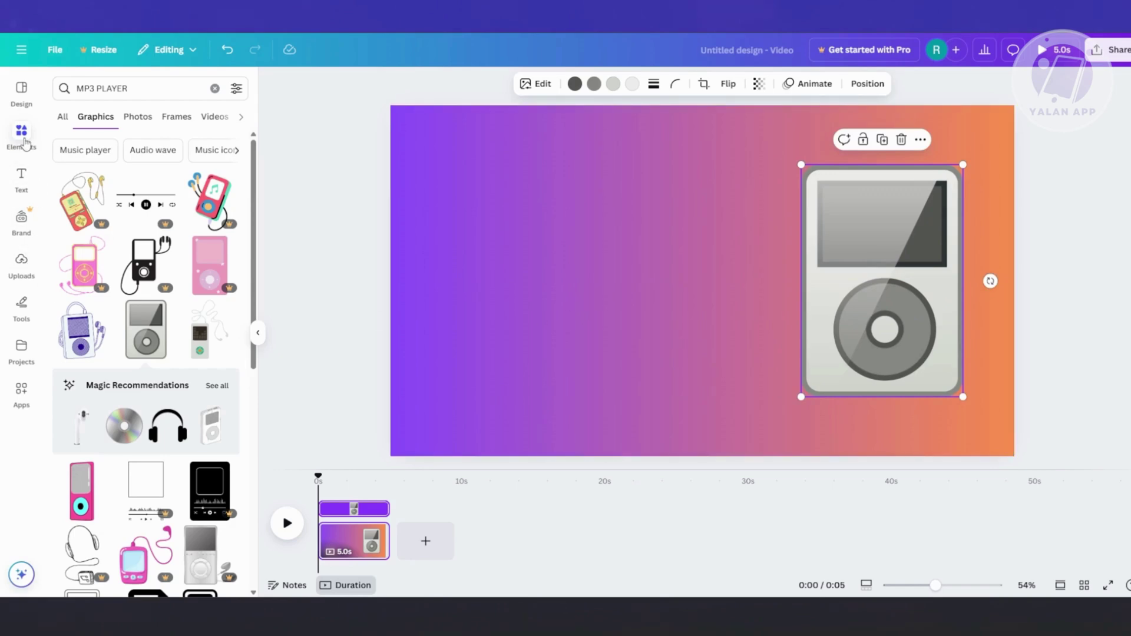
left_click(23, 134)
left_click(18, 182)
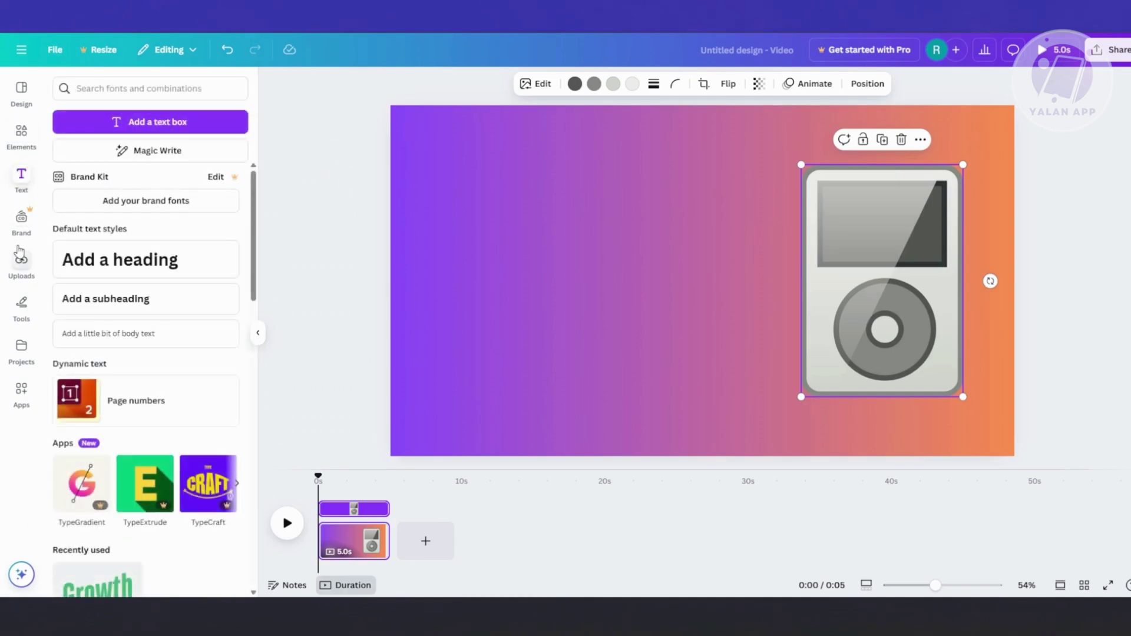
Clear the MP3 PLAYER search and place a square frame left of the player.
left_click(20, 134)
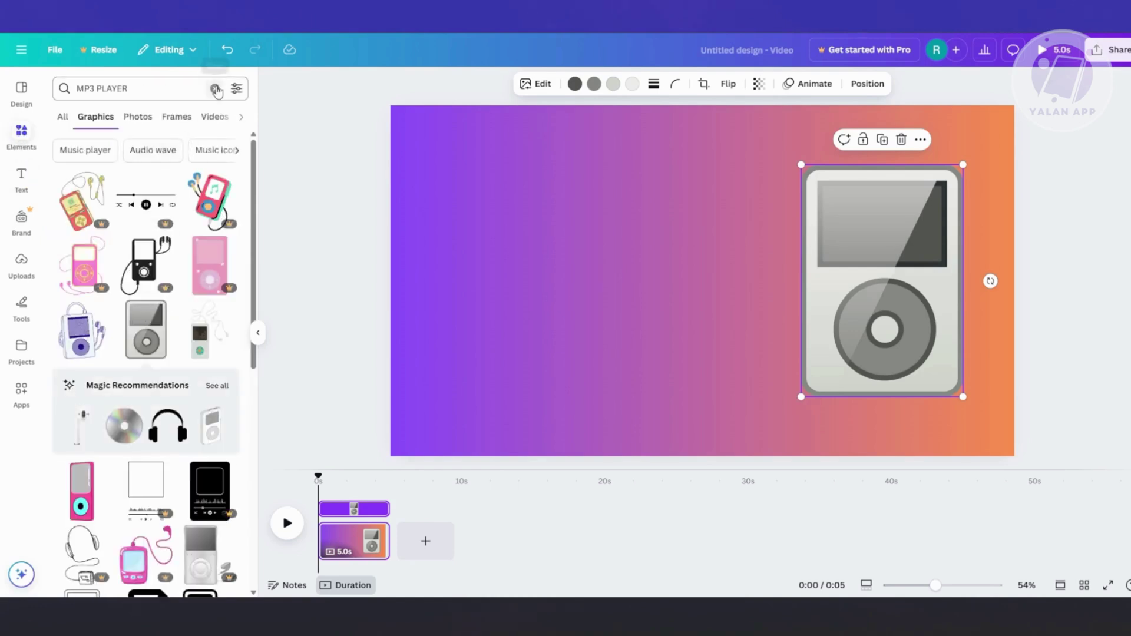
left_click(216, 89)
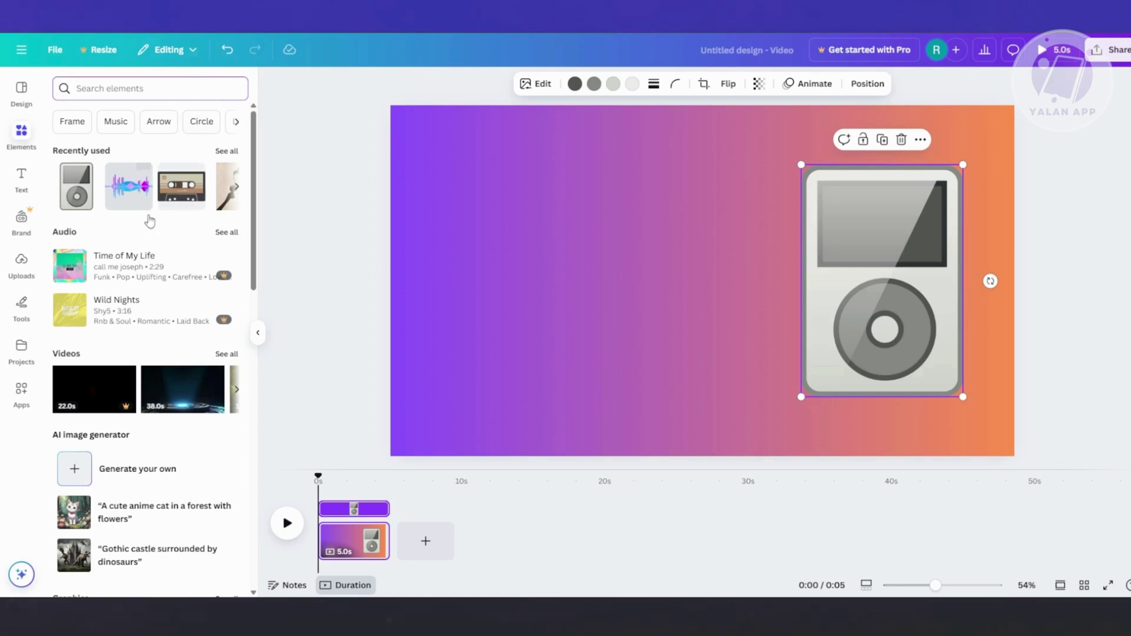
scroll(156, 241, "down", 7)
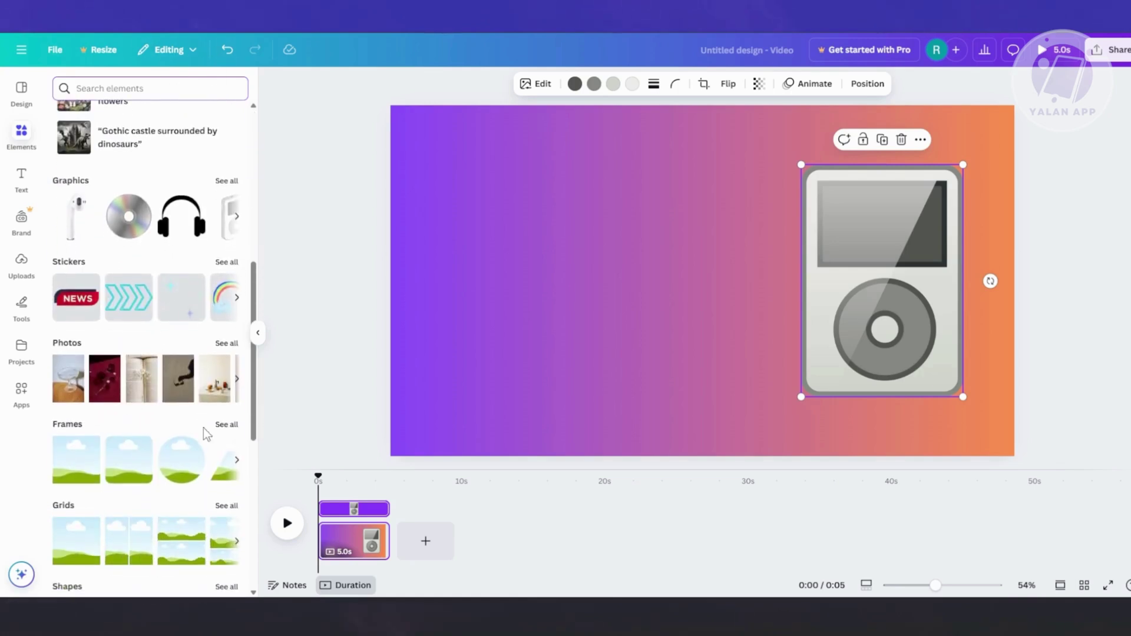
left_click(221, 425)
left_click_drag(118, 186, 480, 212)
left_click_drag(580, 279, 583, 303)
left_click(578, 447)
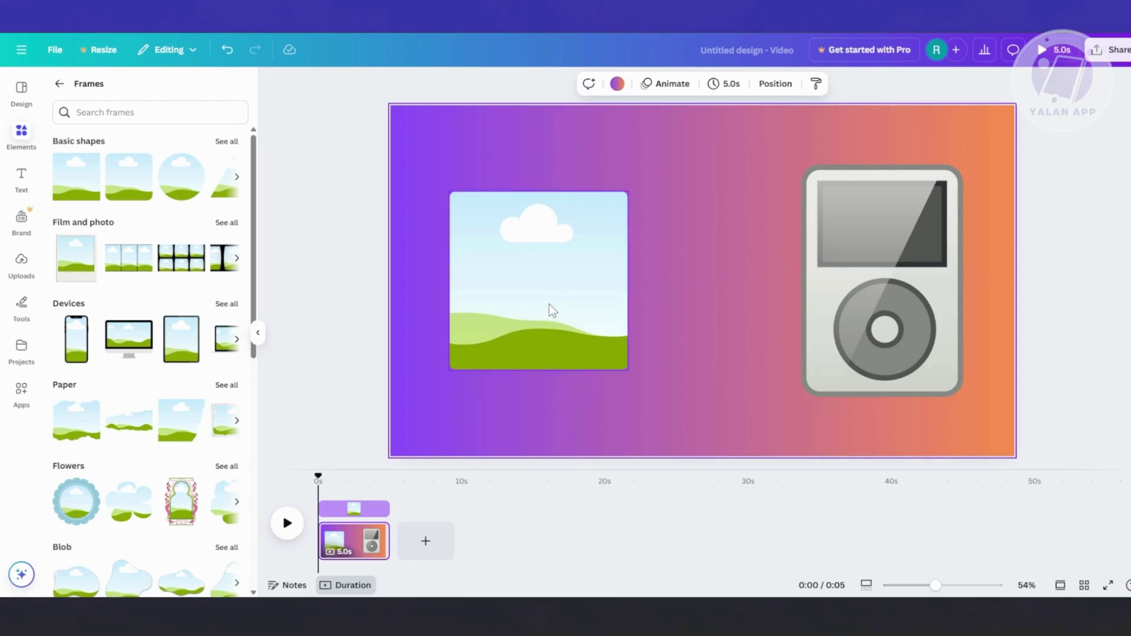
Nudge the frame left and drop the uploaded cat image into it.
left_click_drag(549, 304, 541, 304)
left_click(22, 264)
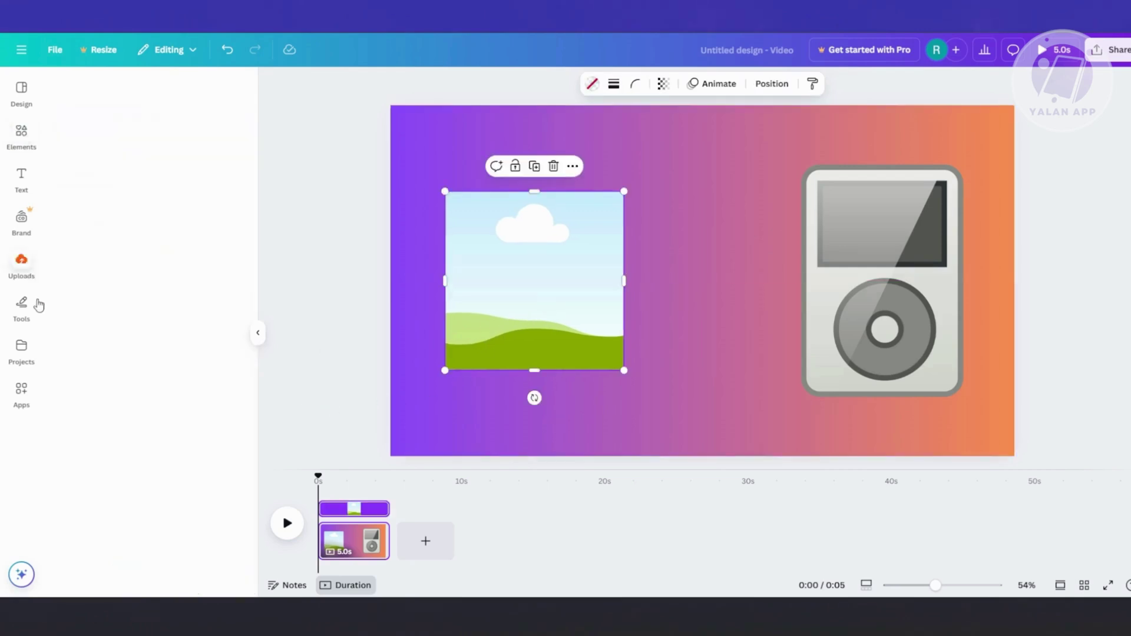
left_click_drag(103, 316, 559, 303)
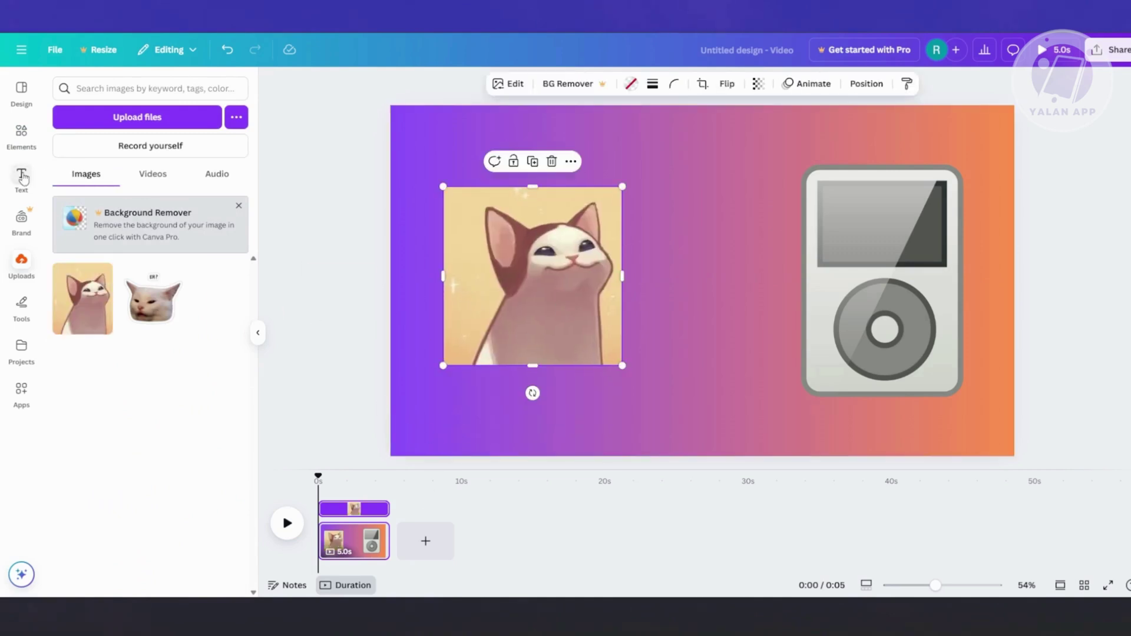
Add a subheading reading 'SONG TITLE' and position it just below the cat picture.
left_click(21, 175)
left_click_drag(136, 296, 372, 352)
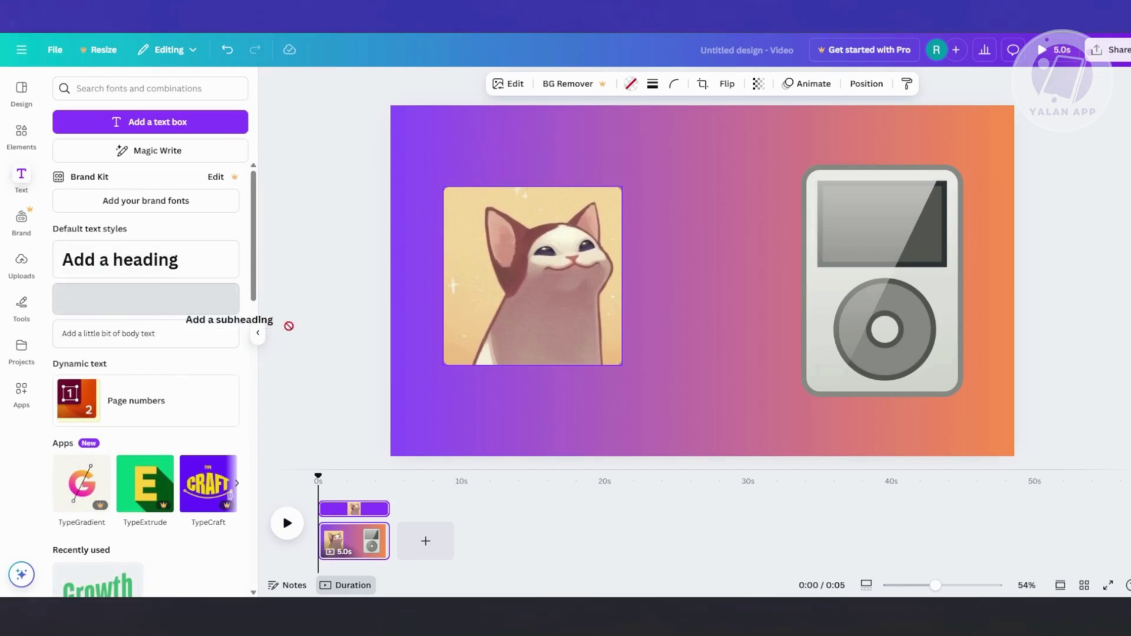
left_click_drag(492, 368, 532, 367)
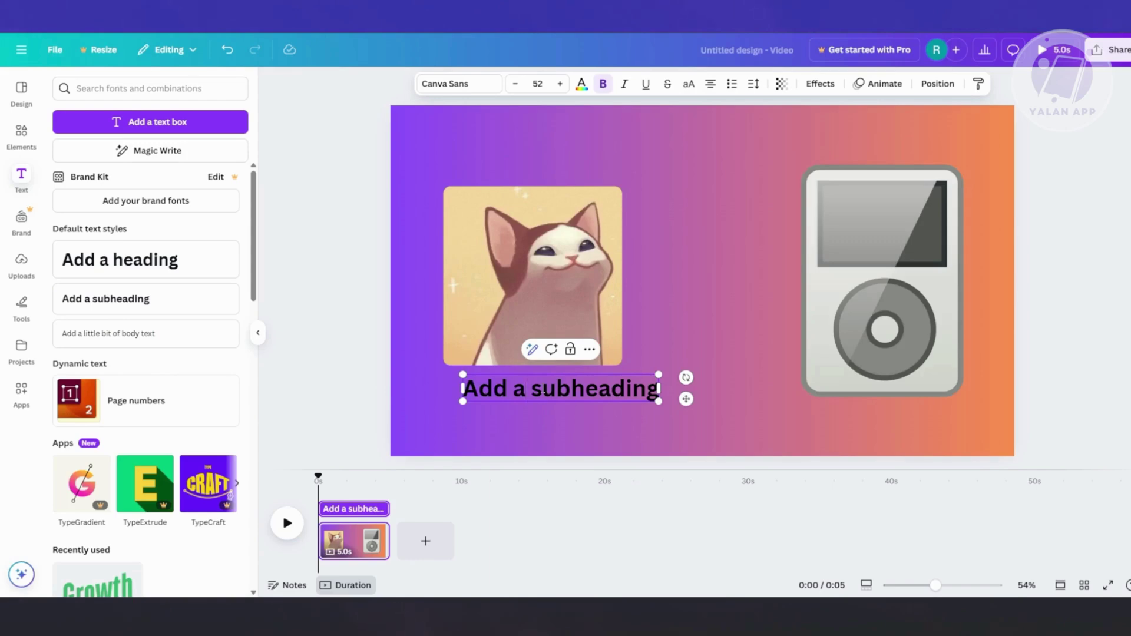
double_click(542, 390)
type("SONG TITLE")
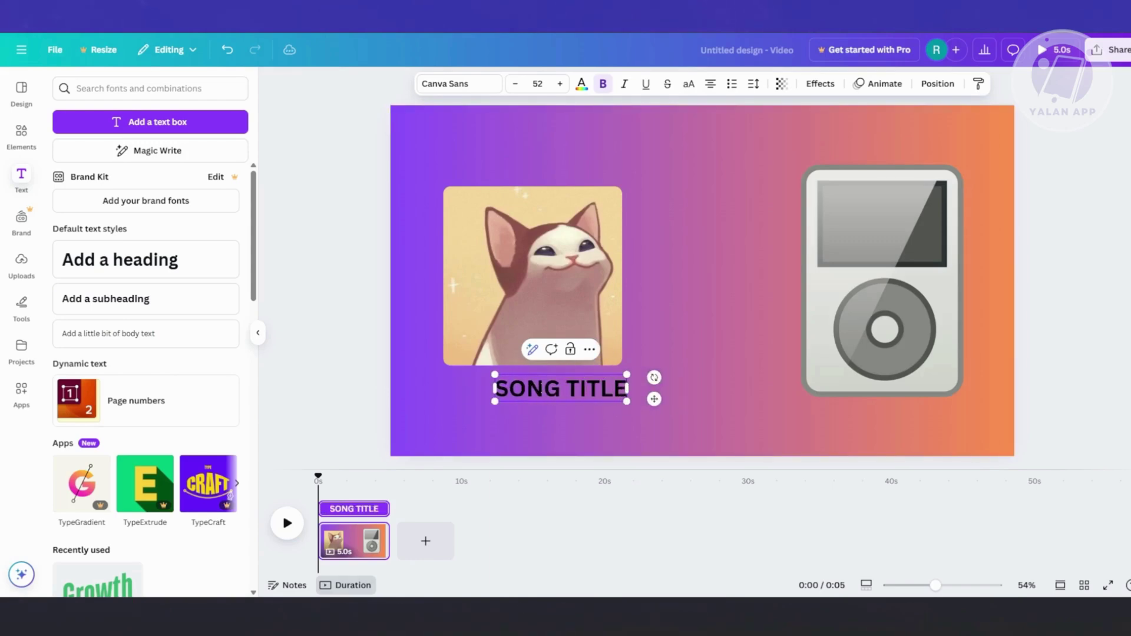
left_click(567, 406)
left_click_drag(583, 391, 563, 386)
left_click_drag(565, 308, 565, 296)
left_click_drag(560, 387, 558, 370)
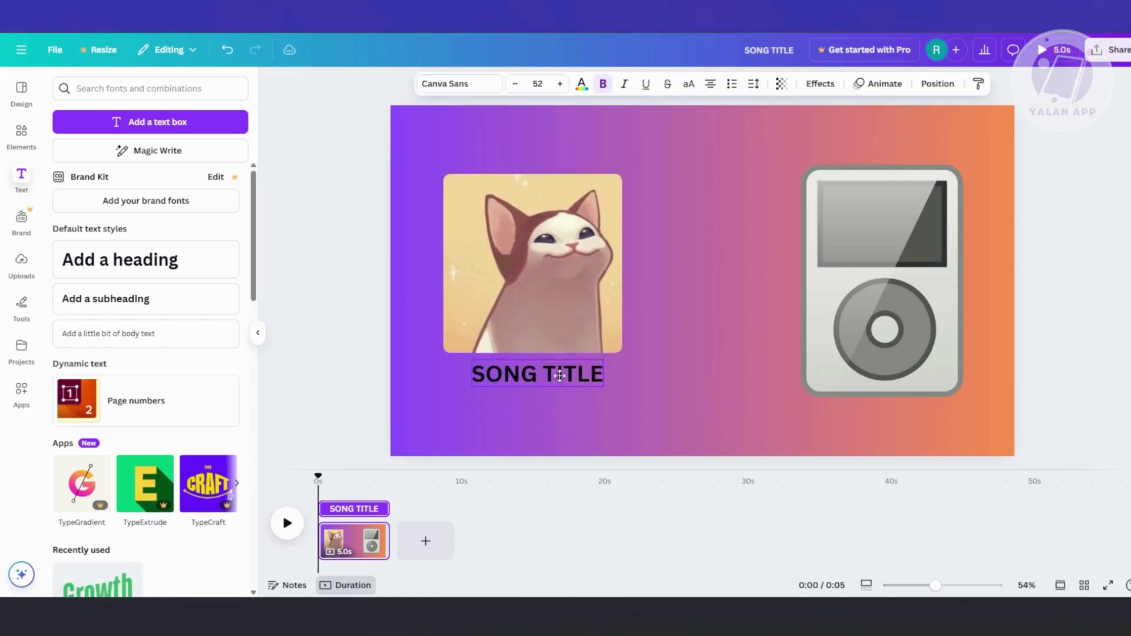
key("Return")
Colour the SONG TITLE text white (#FFFFFF), then deselect it.
left_click(582, 84)
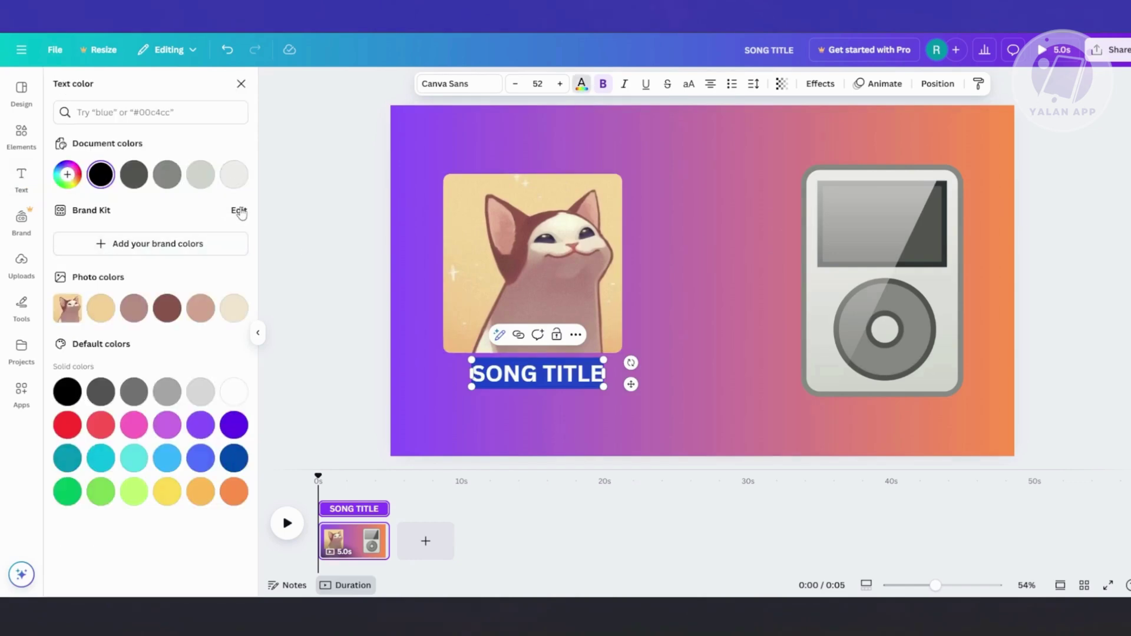
left_click(78, 178)
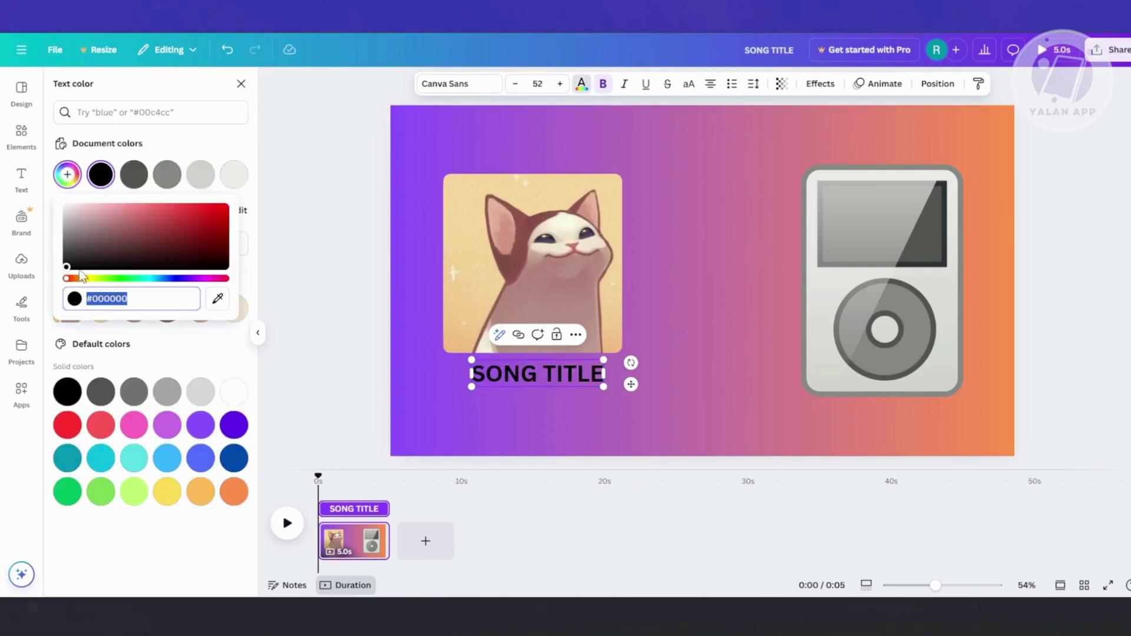
left_click(234, 392)
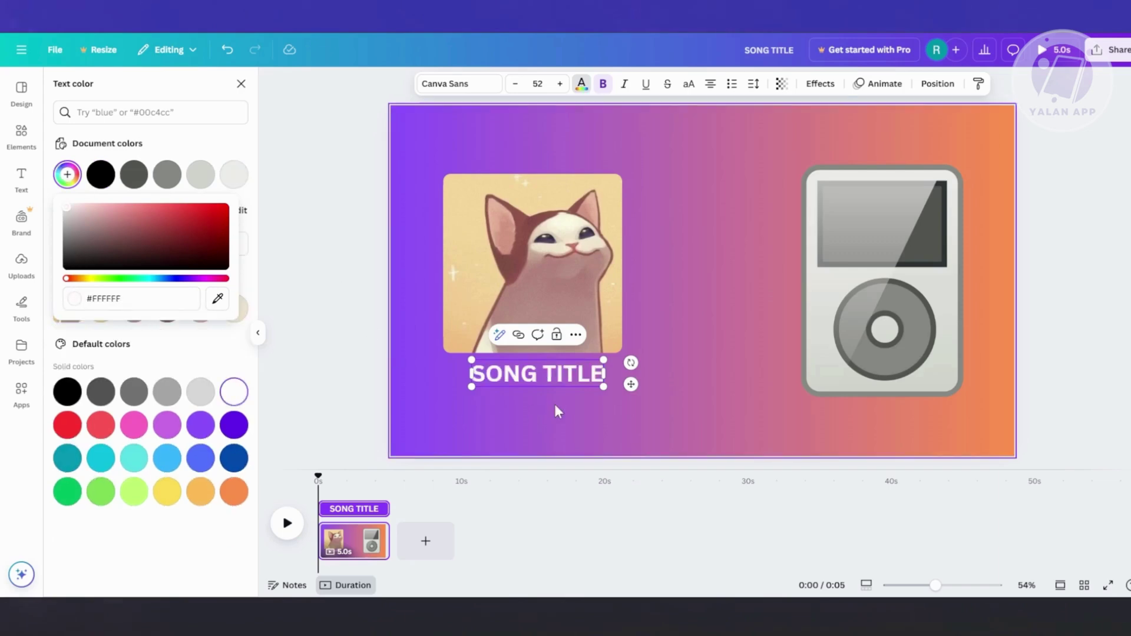
left_click(337, 260)
left_click(542, 374)
key("ctrl+a")
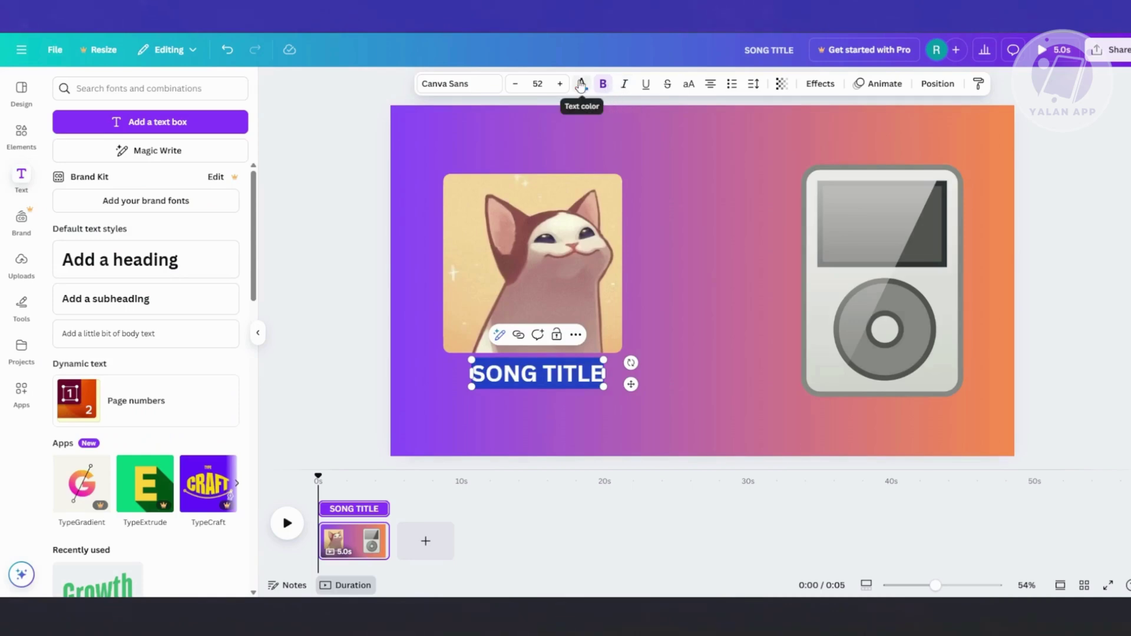
left_click(820, 84)
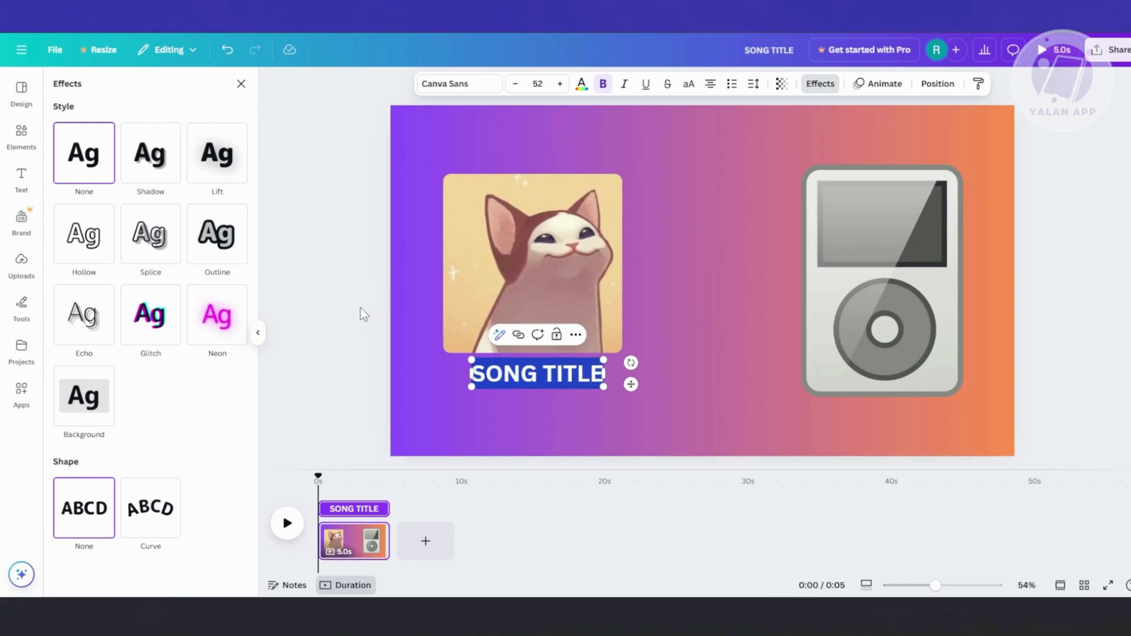
key("Escape")
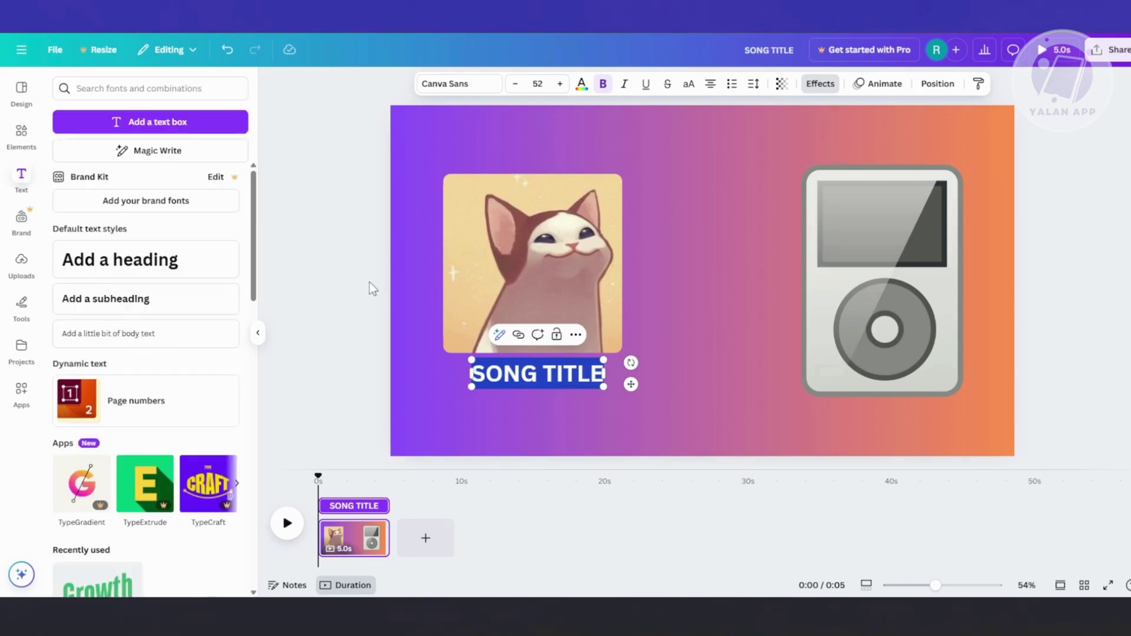
left_click(694, 390)
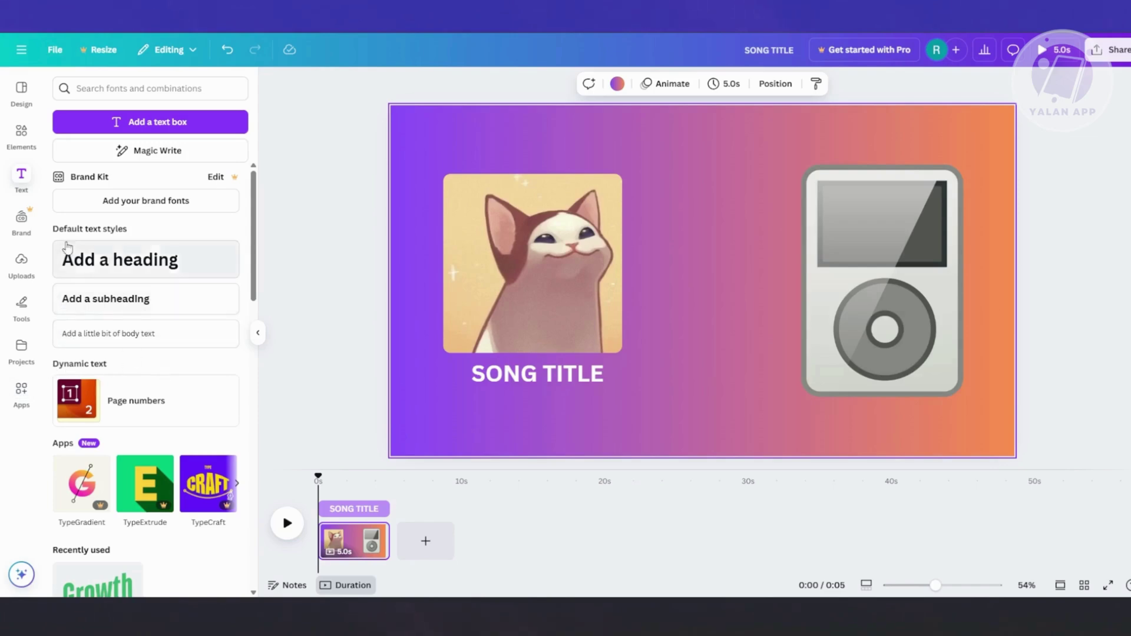
Rerun the recent AUDIOWAVES element search and browse all its graphic results.
left_click(22, 142)
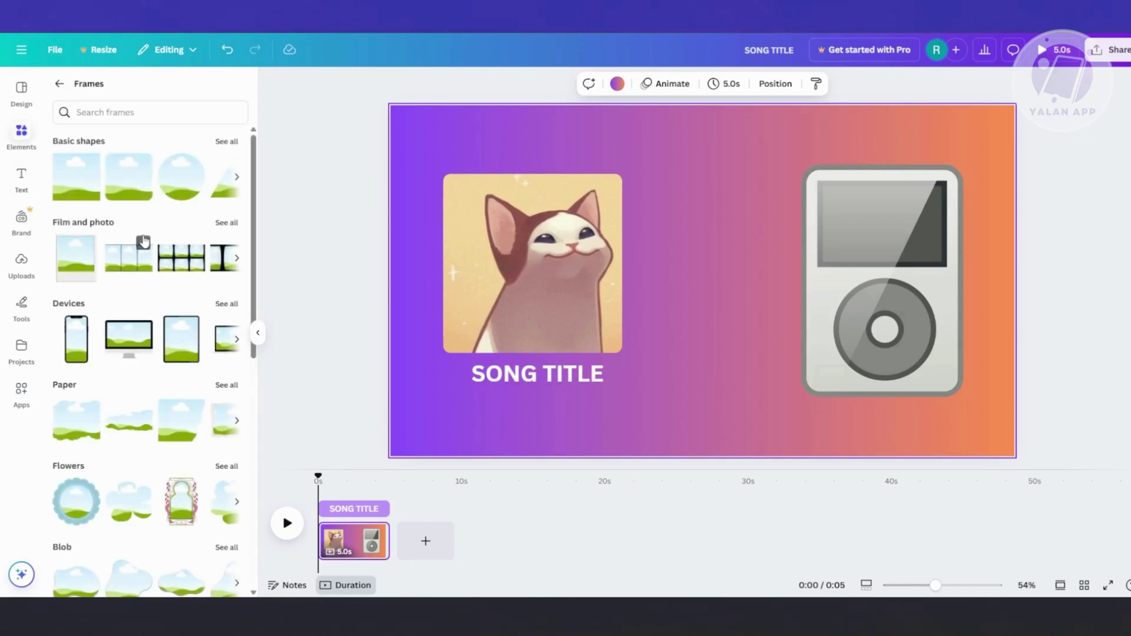
left_click(59, 83)
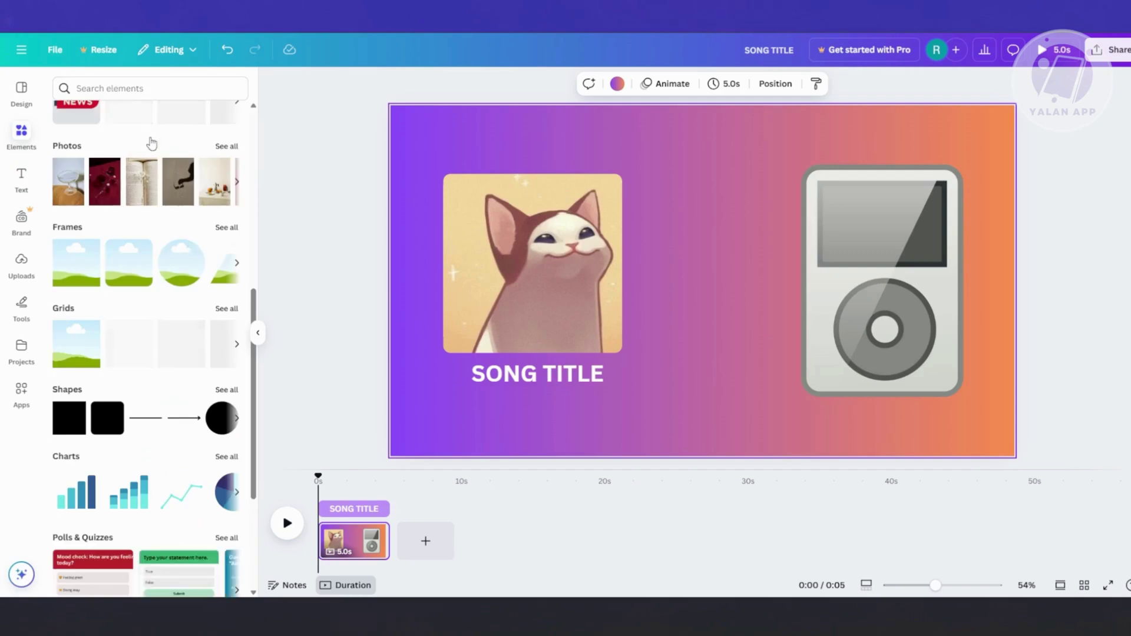
scroll(152, 177, "up", 10)
left_click(134, 86)
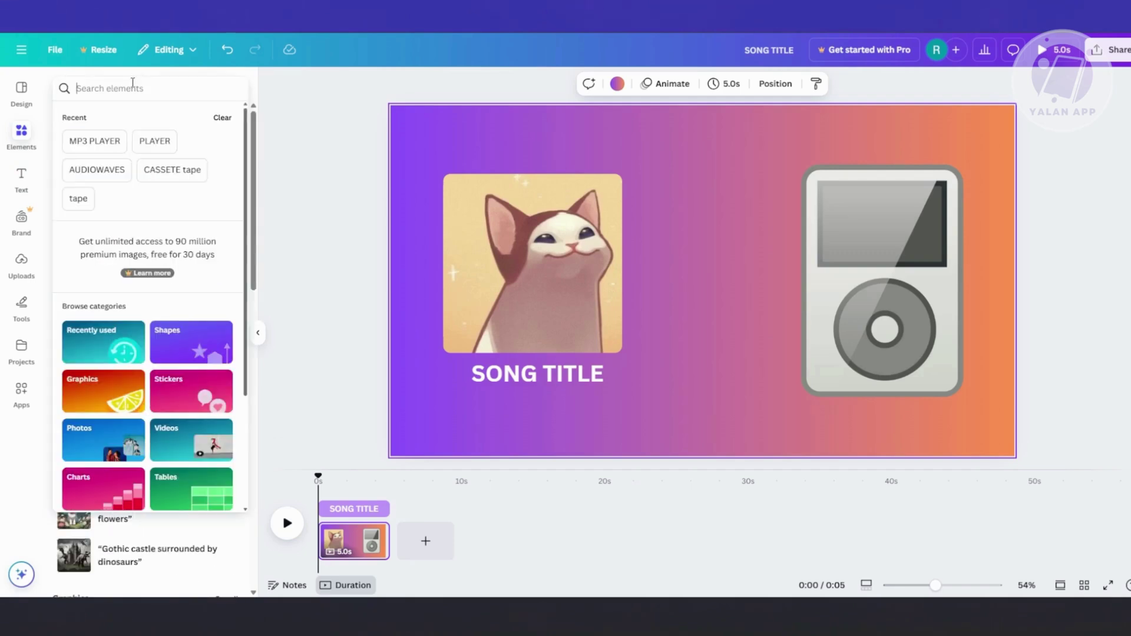
left_click(98, 169)
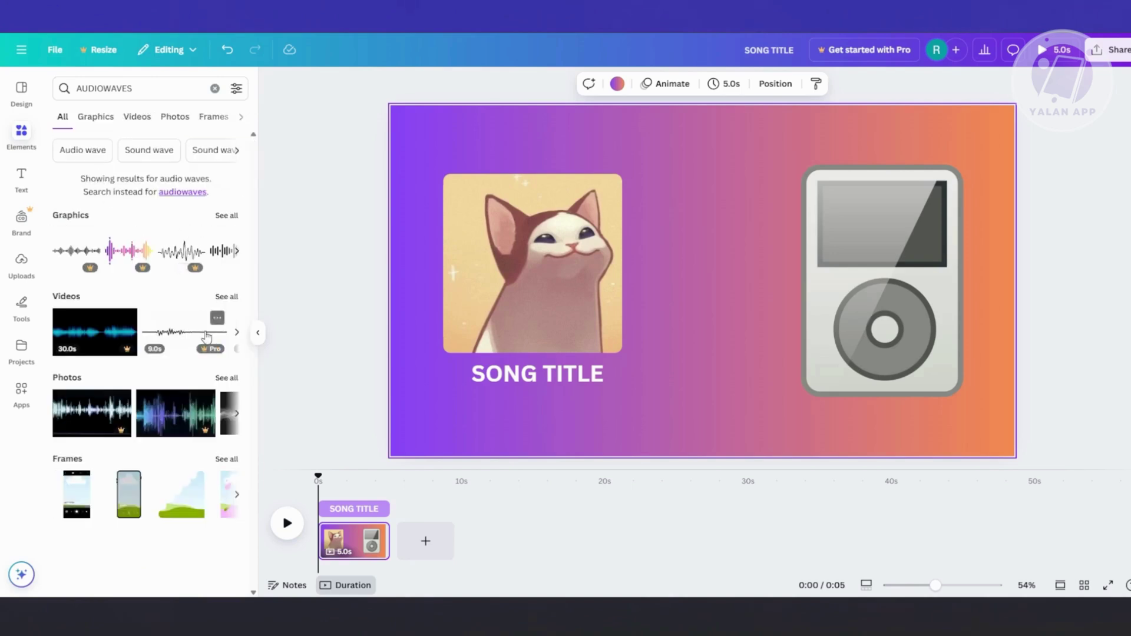
left_click(225, 216)
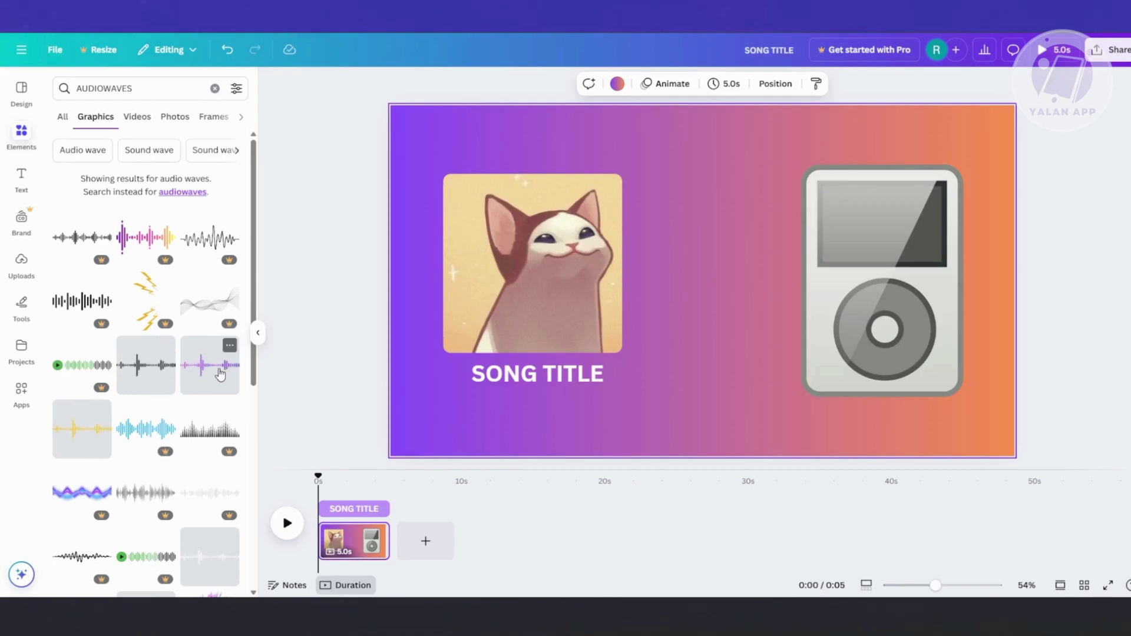
scroll(219, 372, "down", 3)
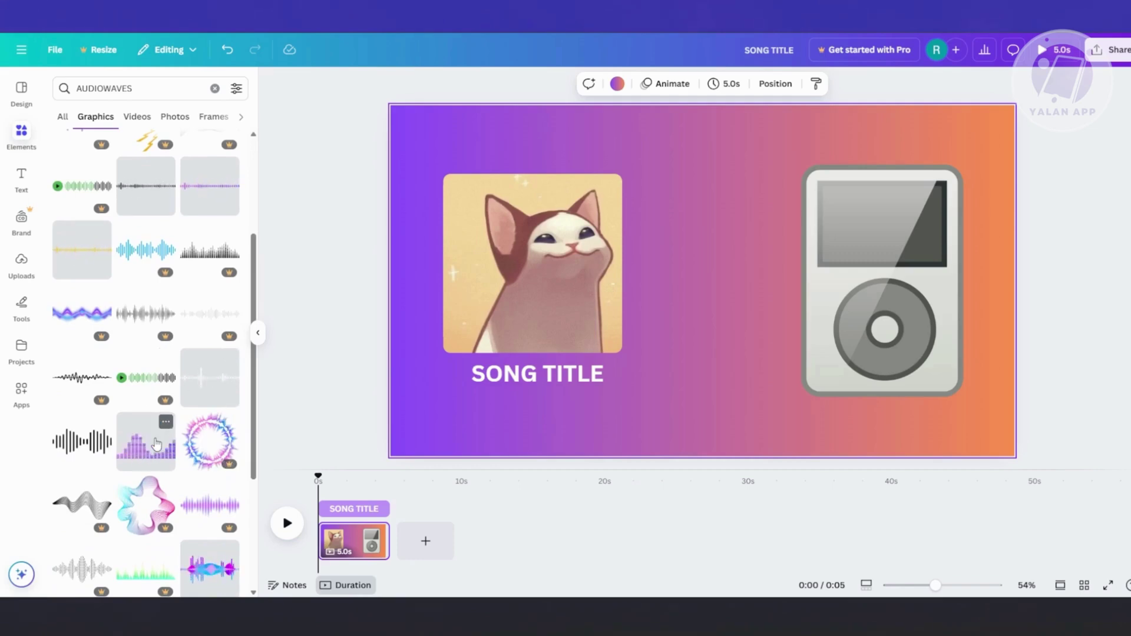
scroll(148, 446, "down", 2)
scroll(162, 451, "up", 5)
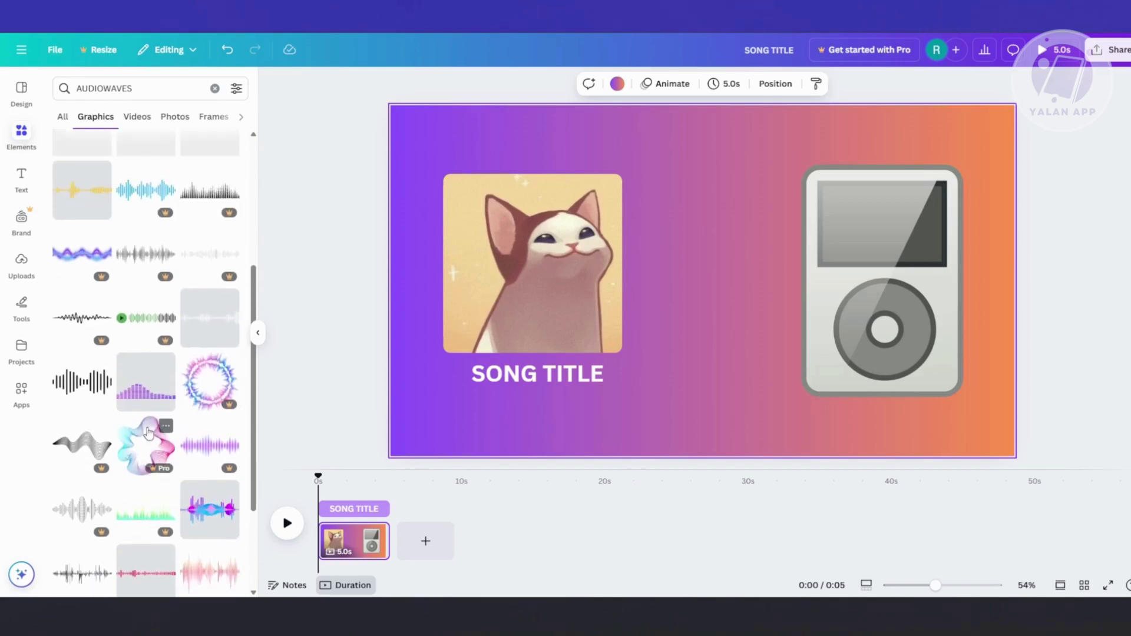
scroll(143, 402, "down", 4)
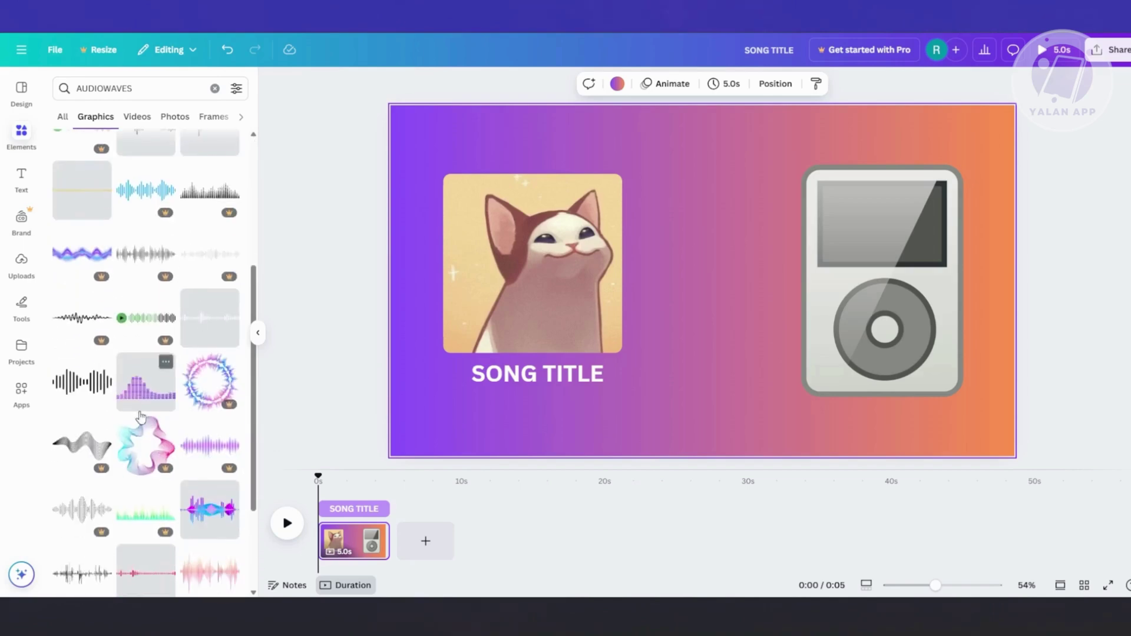
Add the equalizer-bar audio wave graphic and stretch it across the full page width.
left_click_drag(146, 382, 548, 218)
left_click_drag(615, 270, 656, 326)
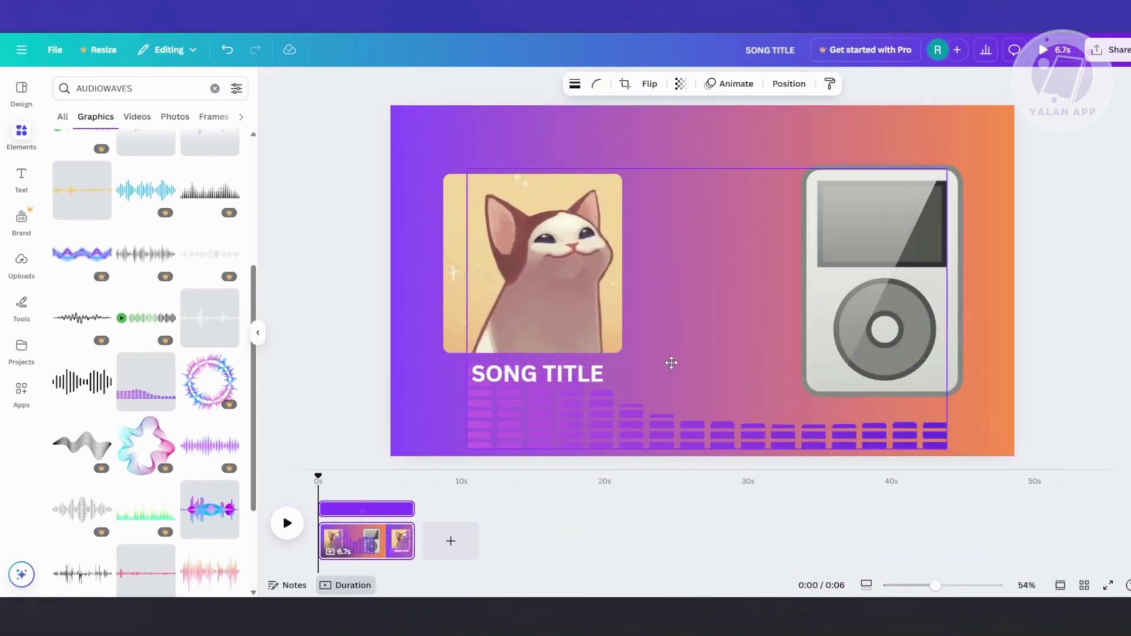
left_click_drag(471, 174, 334, 94)
left_click_drag(394, 332, 457, 333)
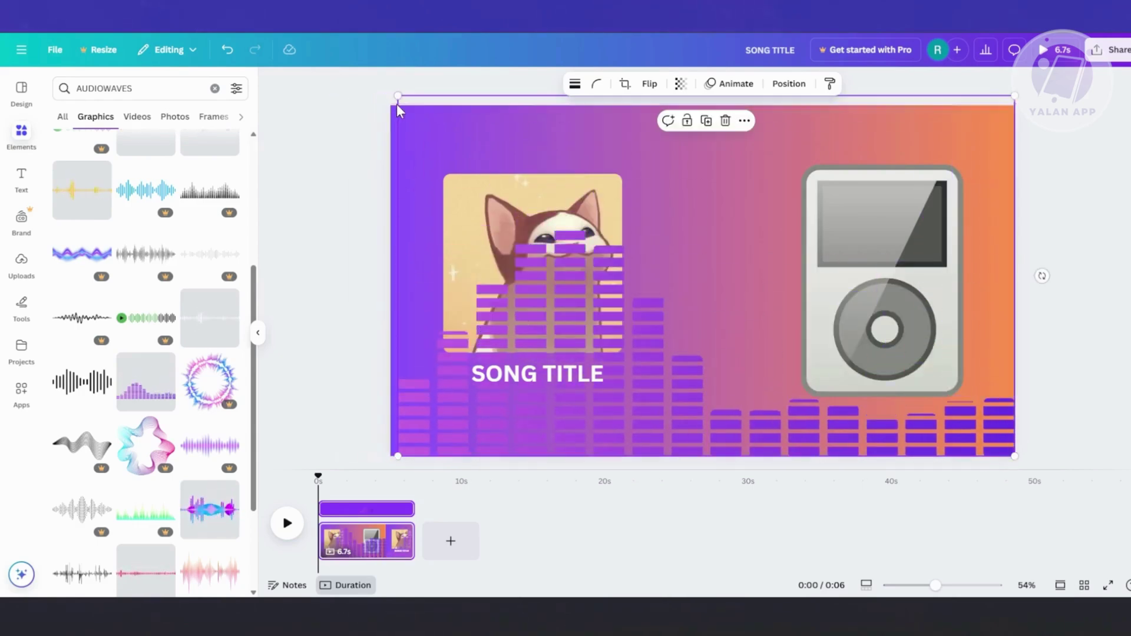
left_click_drag(397, 96, 390, 92)
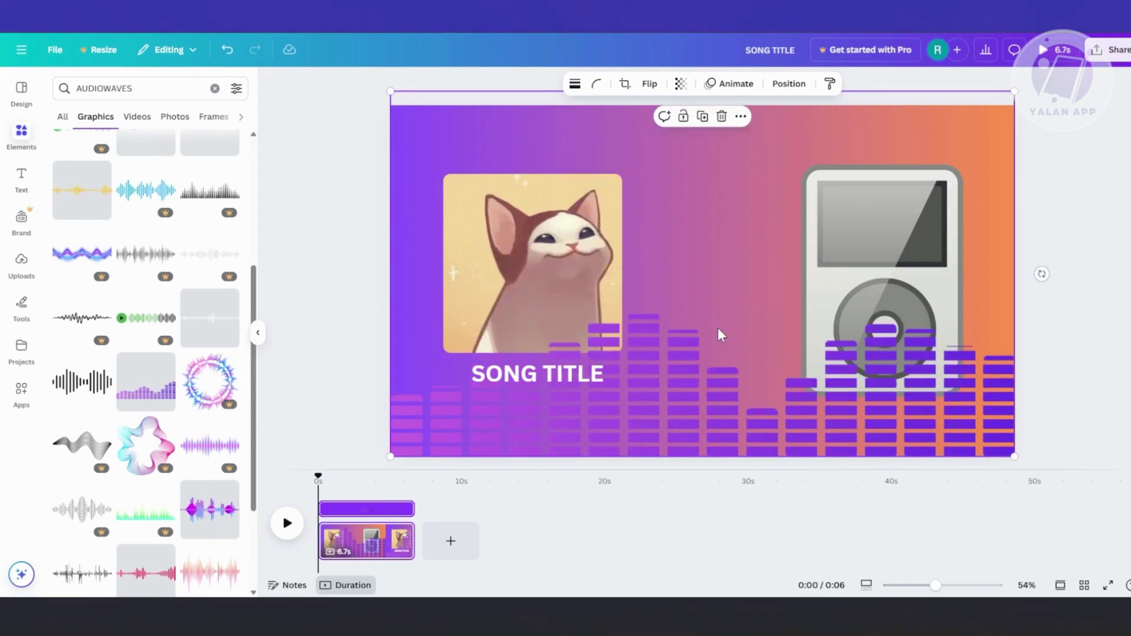
Send the equalizer behind all other elements and set its transparency to 8.
right_click(699, 371)
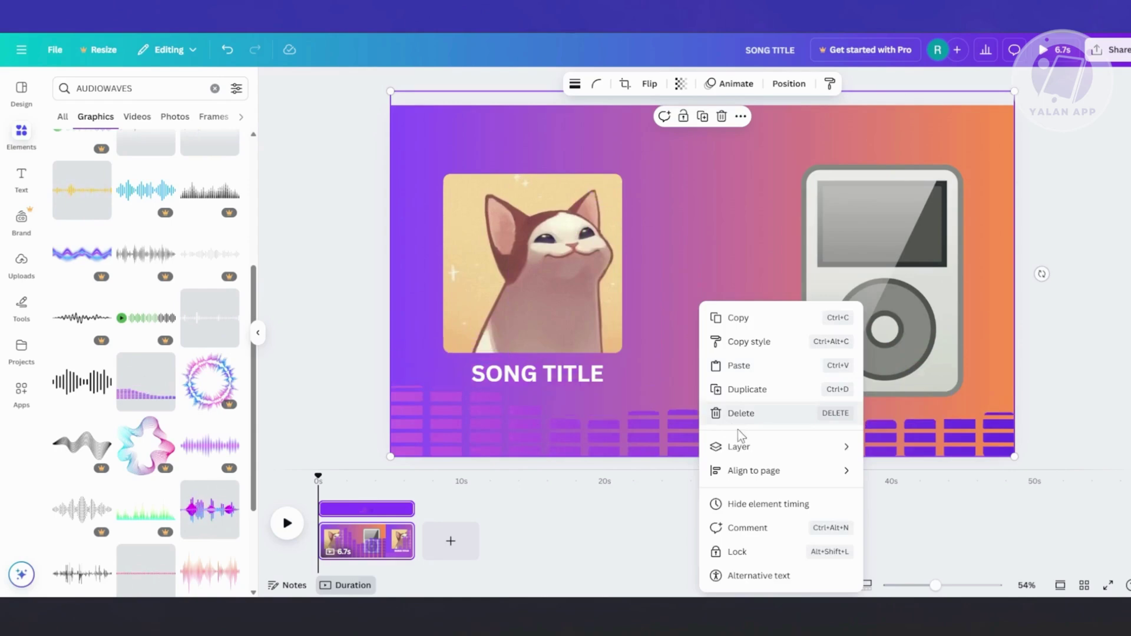
mouse_move(829, 446)
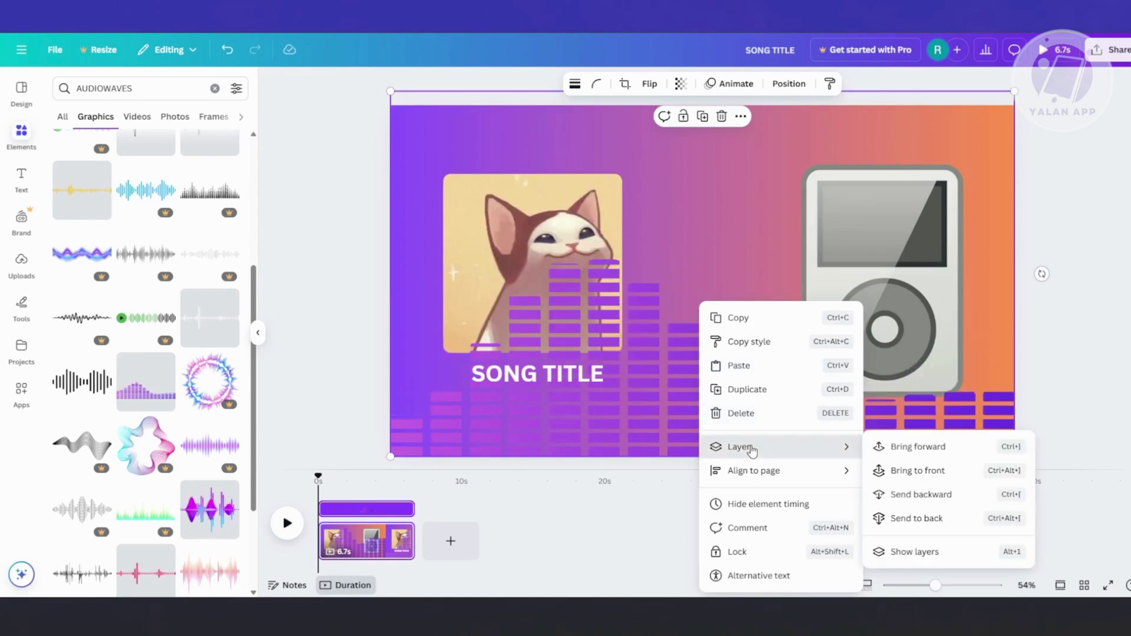
left_click(942, 518)
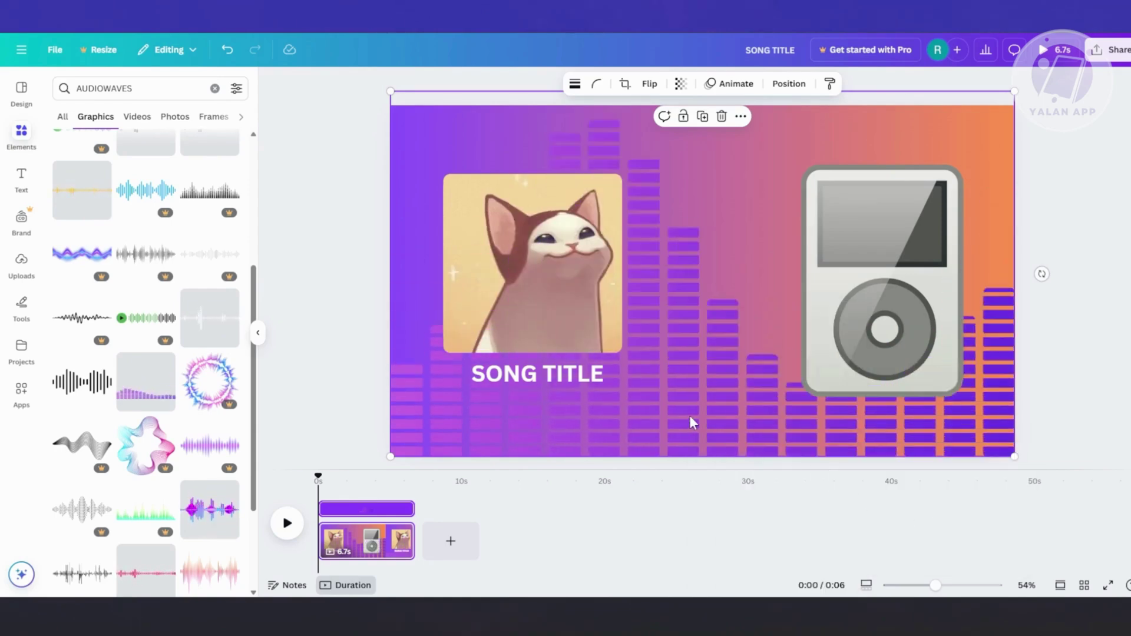
left_click(680, 84)
left_click_drag(708, 132, 630, 139)
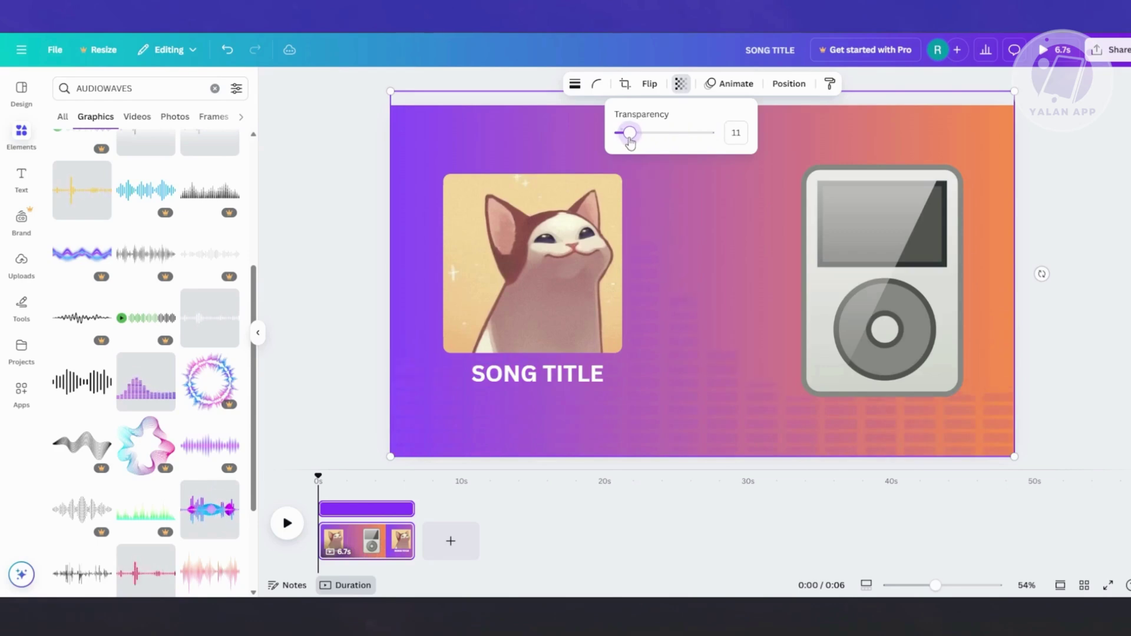
left_click_drag(631, 143, 627, 142)
left_click(1069, 188)
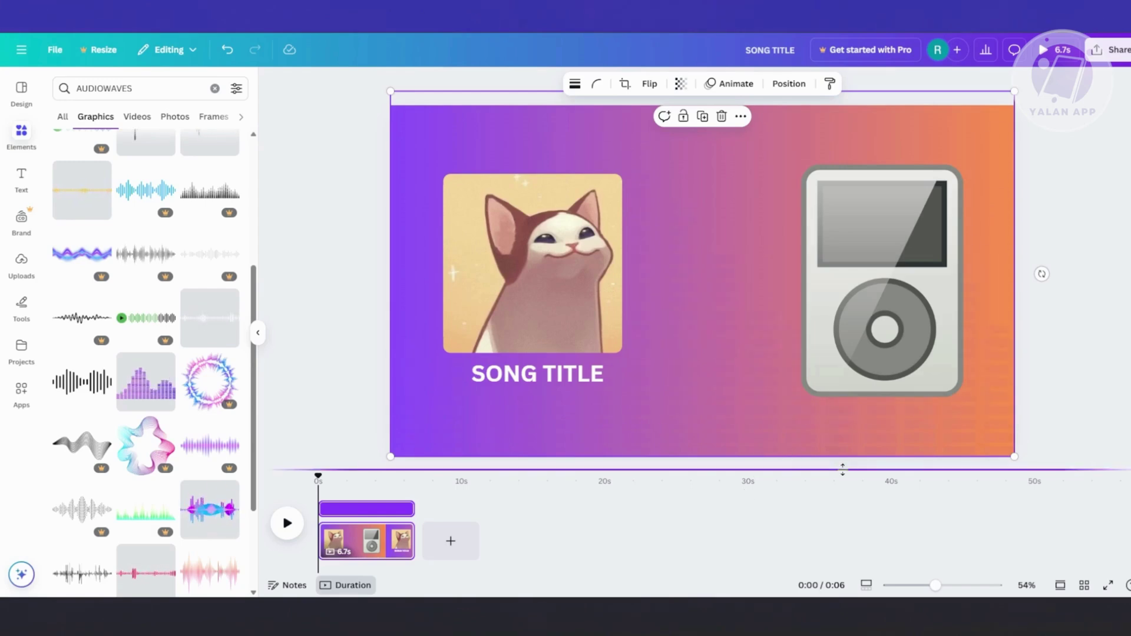
Add the blue-and-pink waveform graphic and crop away its lower half.
scroll(198, 368, "up", 3)
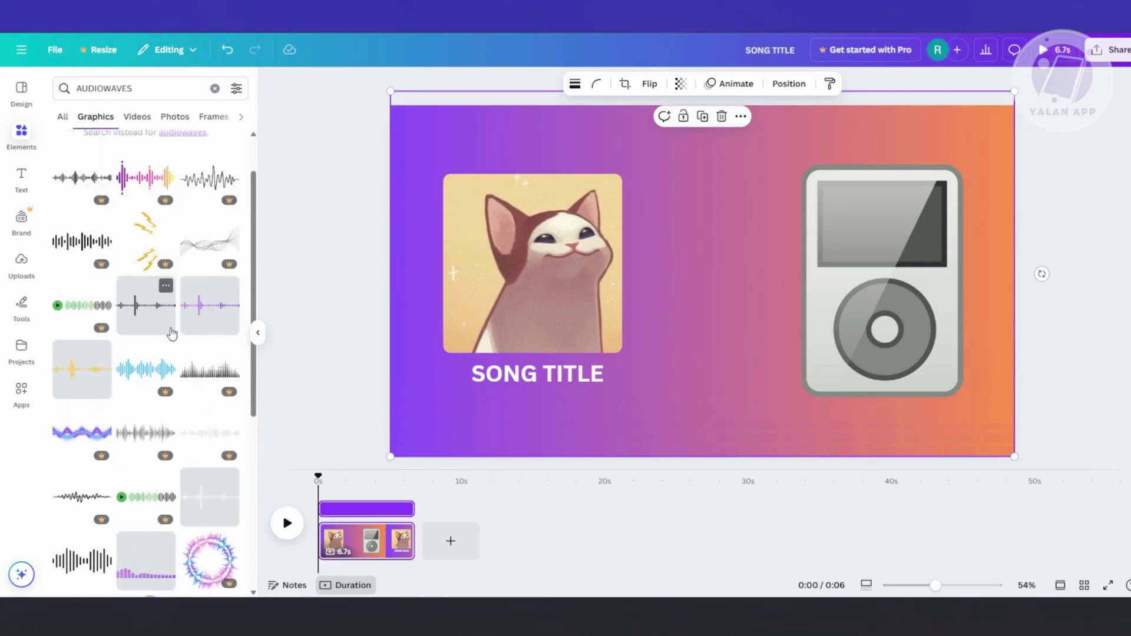
left_click_drag(211, 317, 453, 199)
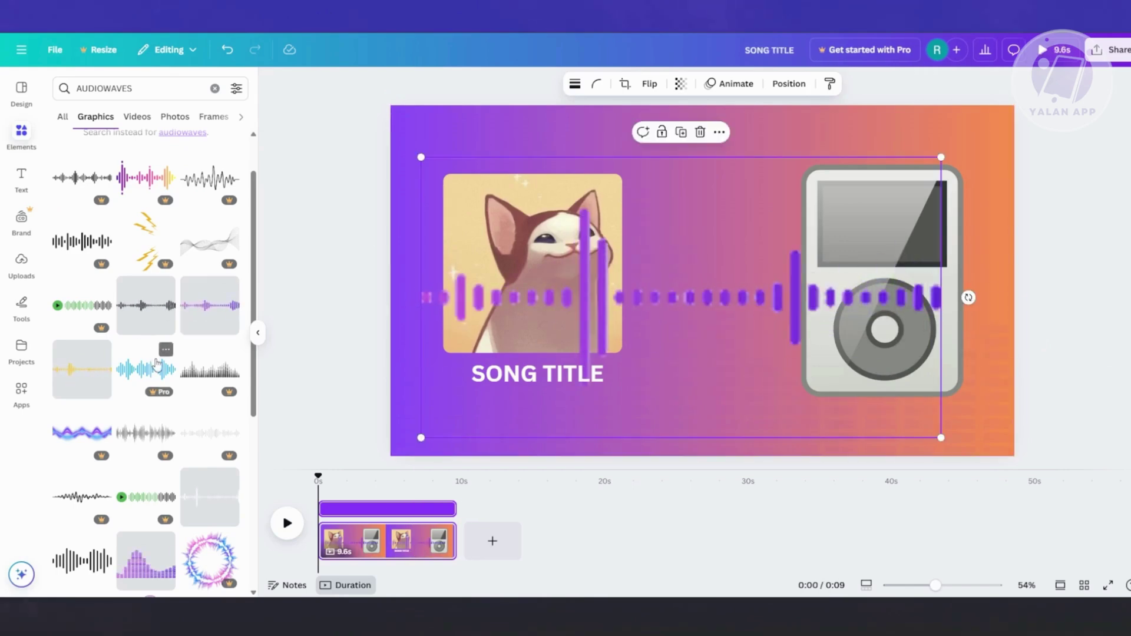
scroll(157, 360, "down", 5)
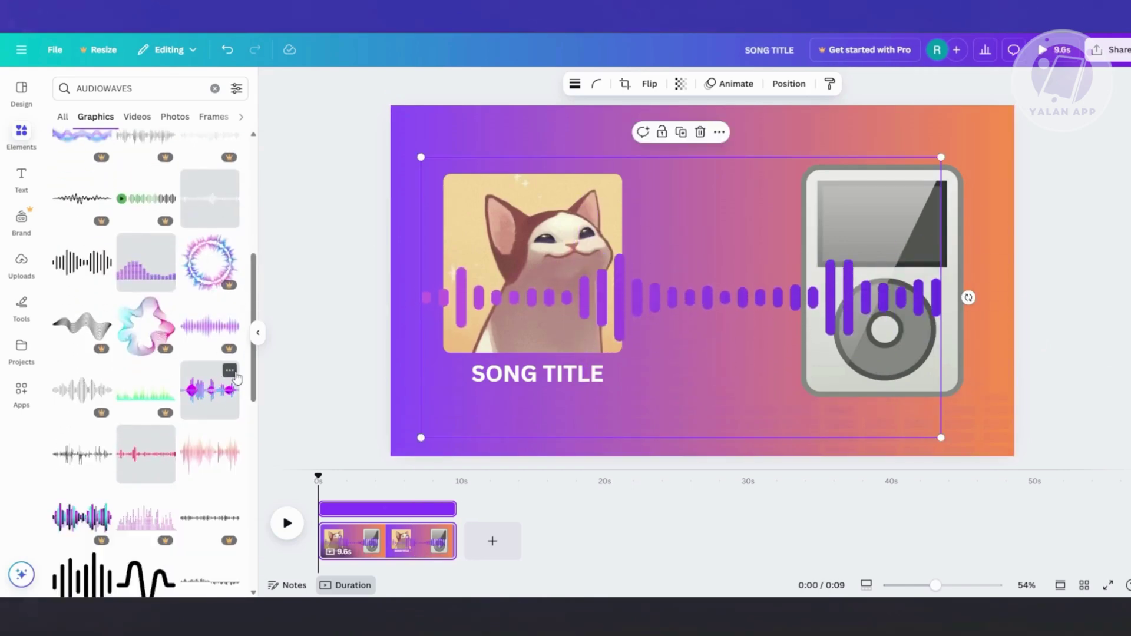
key("ctrl+z")
left_click_drag(202, 406, 868, 264)
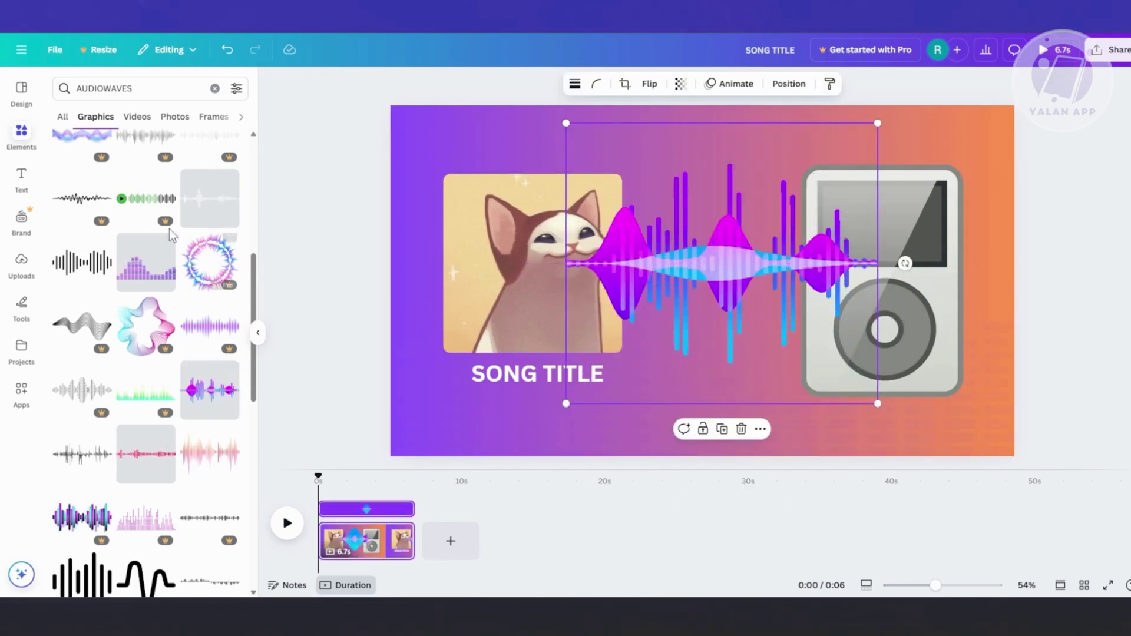
left_click(625, 84)
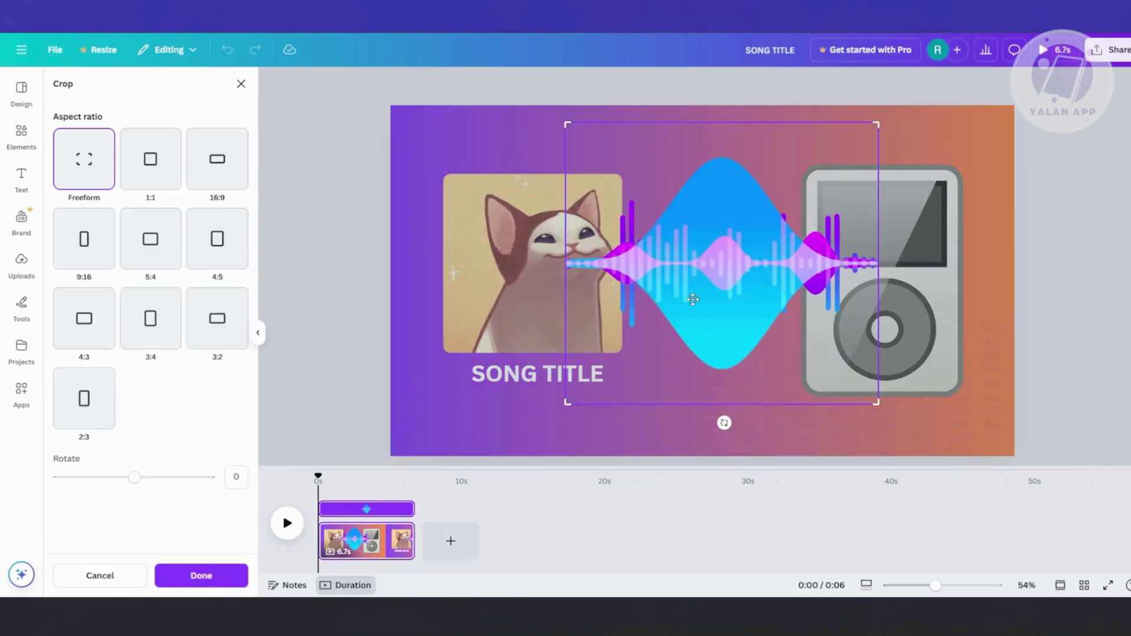
left_click_drag(876, 406, 880, 263)
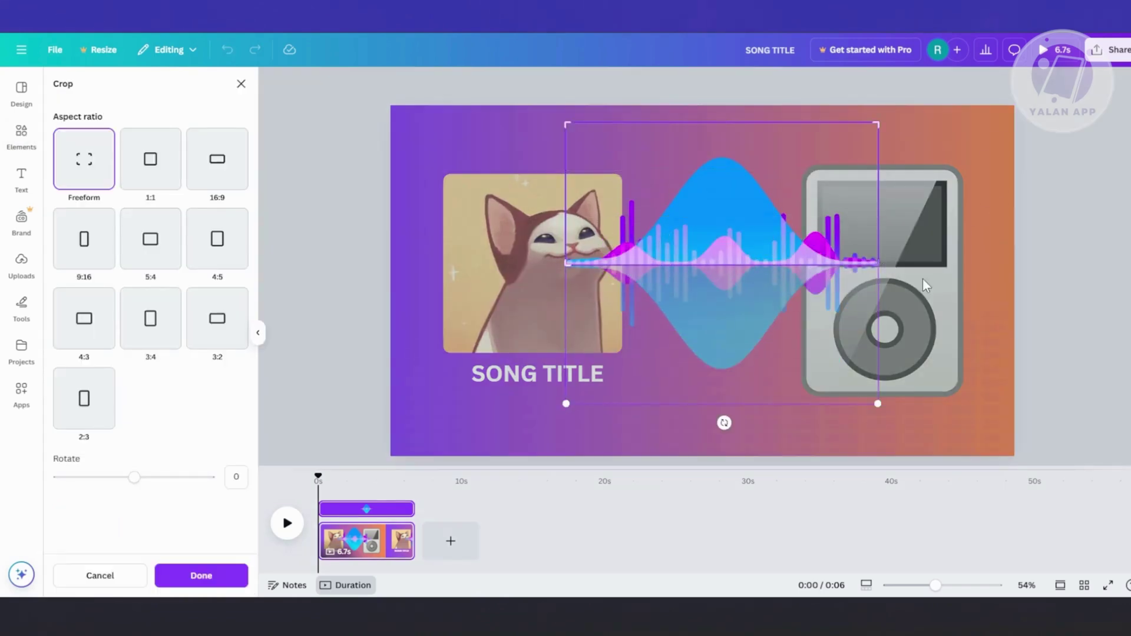
left_click(1005, 298)
Rotate the waveform to -90°, shrink it and place it beside the MP3 player.
left_click_drag(860, 220, 848, 265)
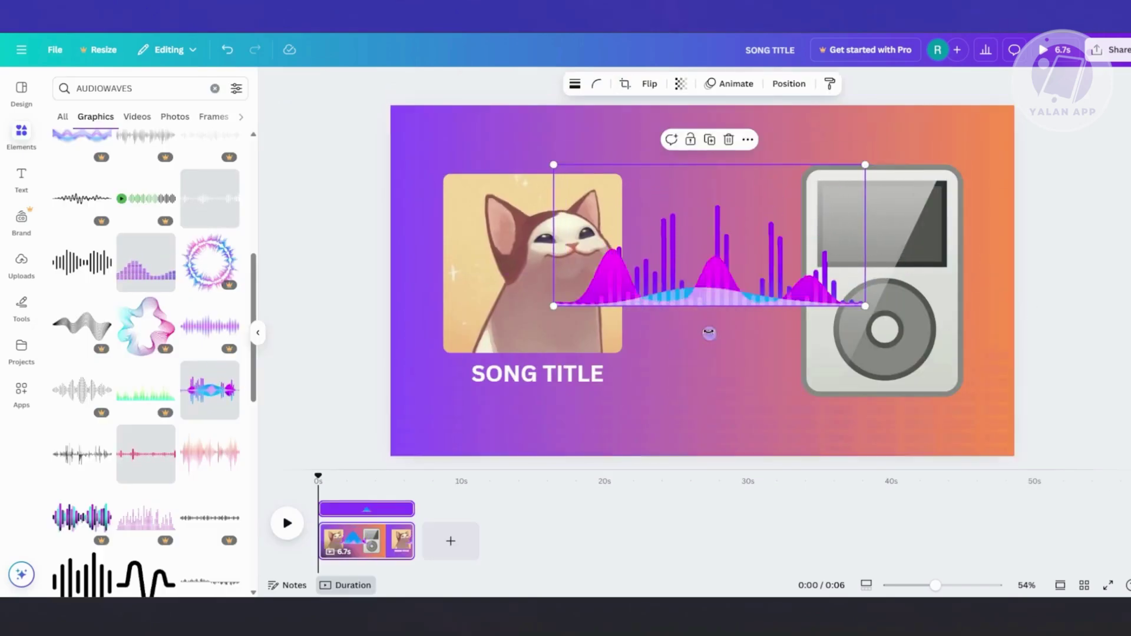
left_click_drag(709, 333, 872, 238)
left_click_drag(767, 243, 750, 269)
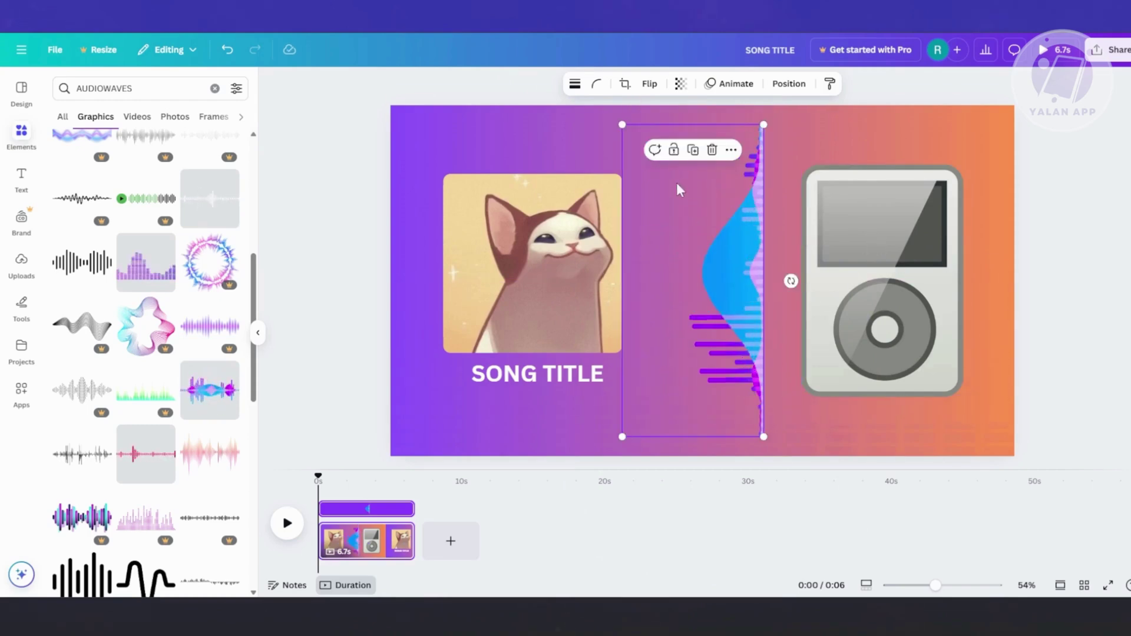
left_click_drag(621, 124, 680, 230)
left_click_drag(712, 353, 750, 302)
left_click(772, 422)
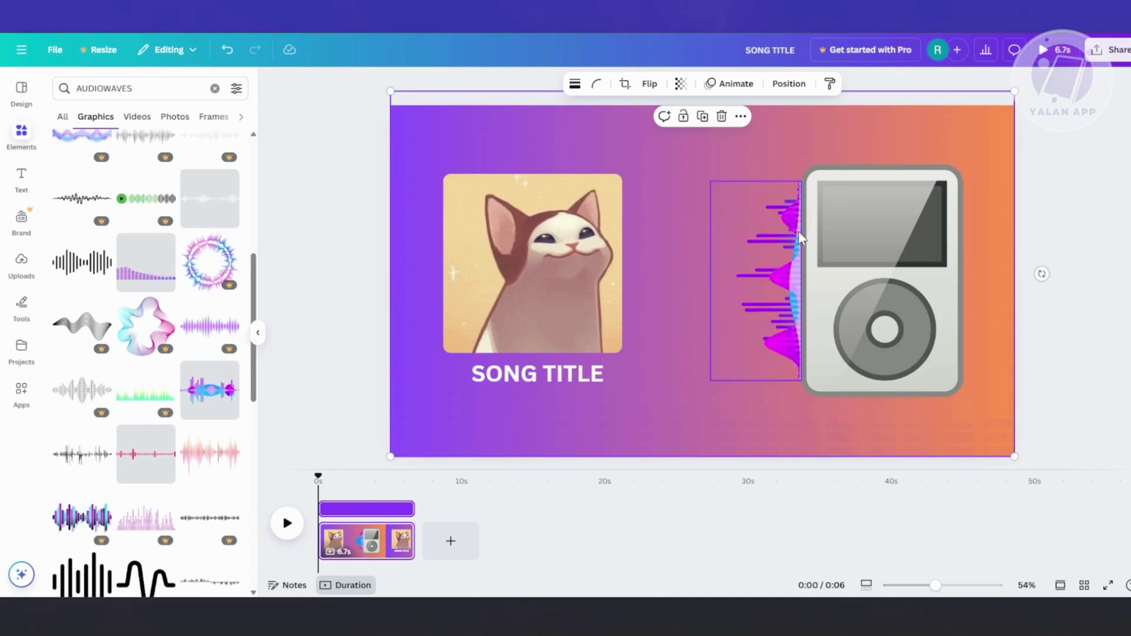
Drop the uploaded hello bye.mp3 song under the page and stretch the page clip to 33.6s.
left_click(768, 232)
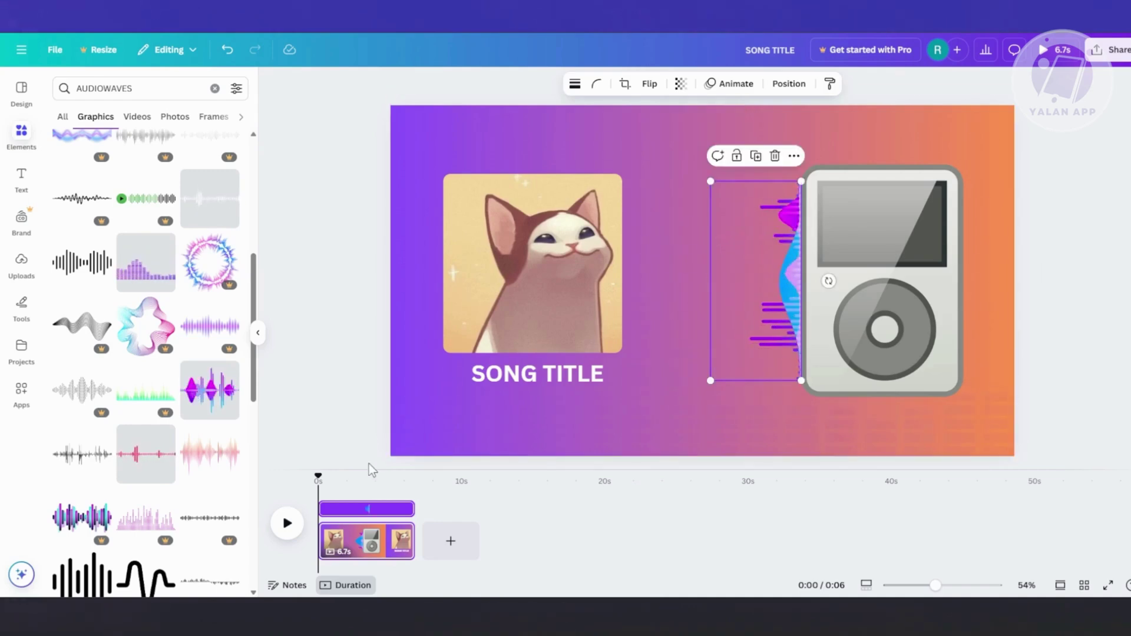
left_click(21, 263)
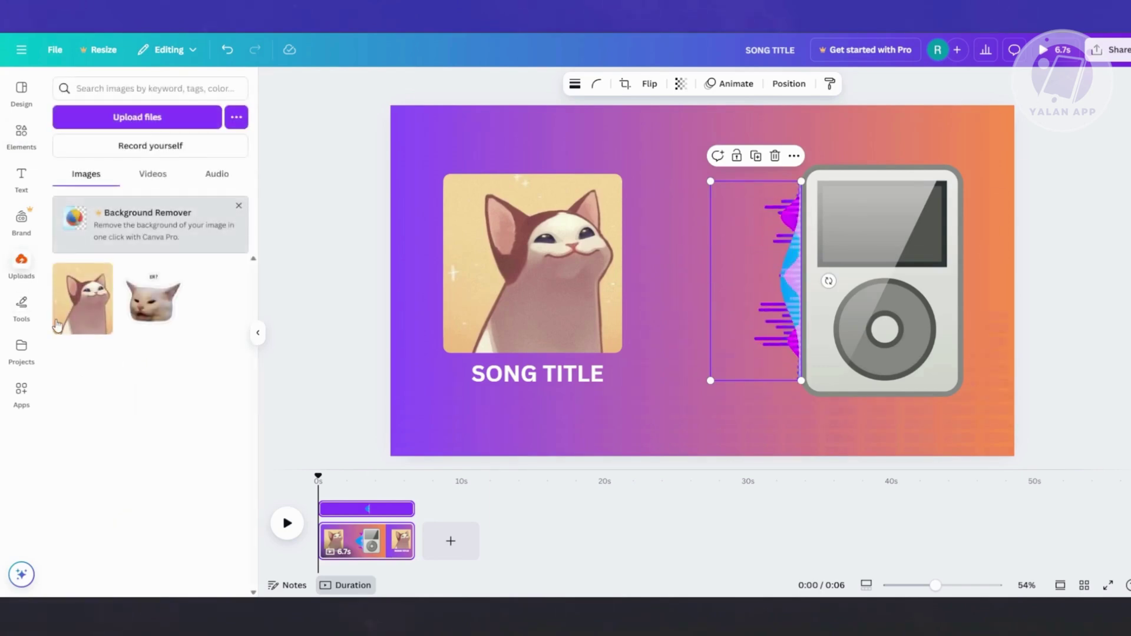
left_click(207, 176)
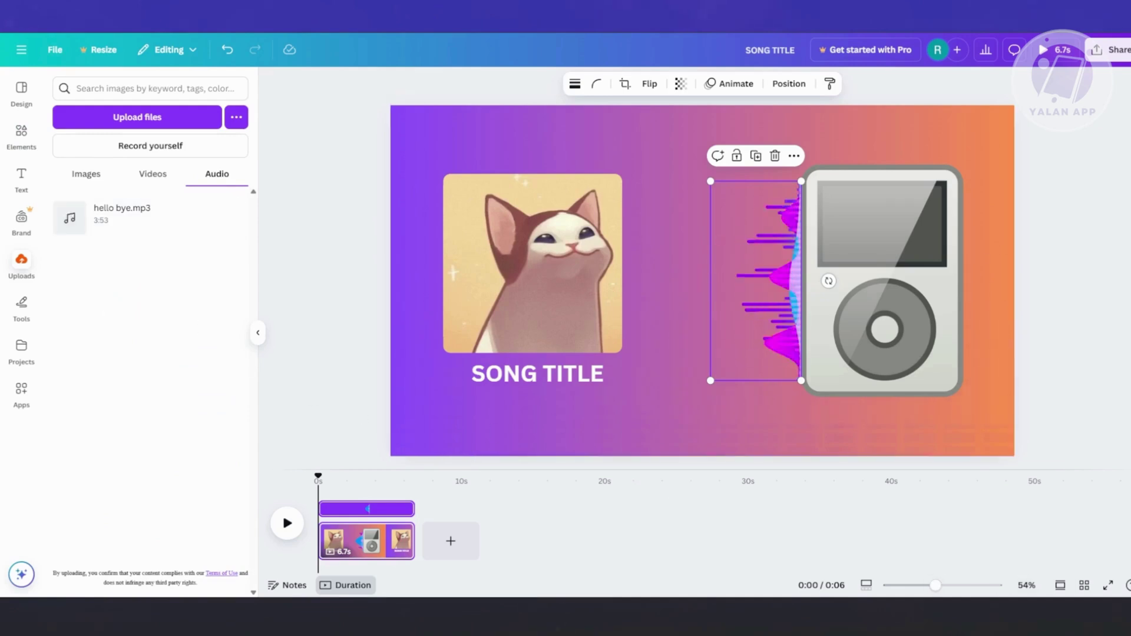
key("super+a")
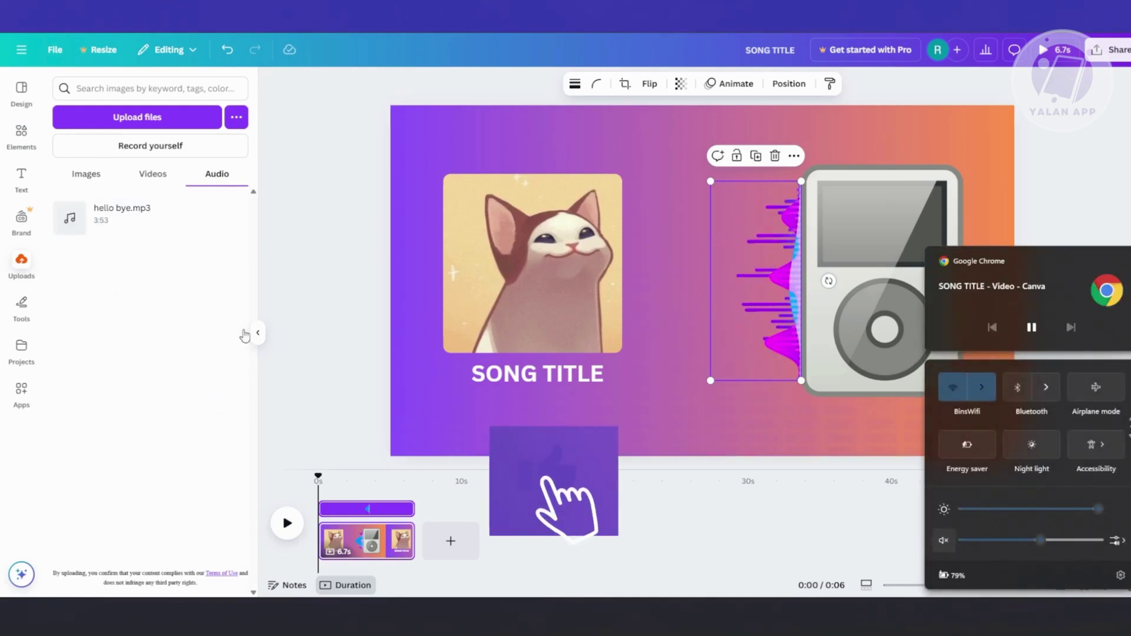
left_click_drag(106, 217, 340, 564)
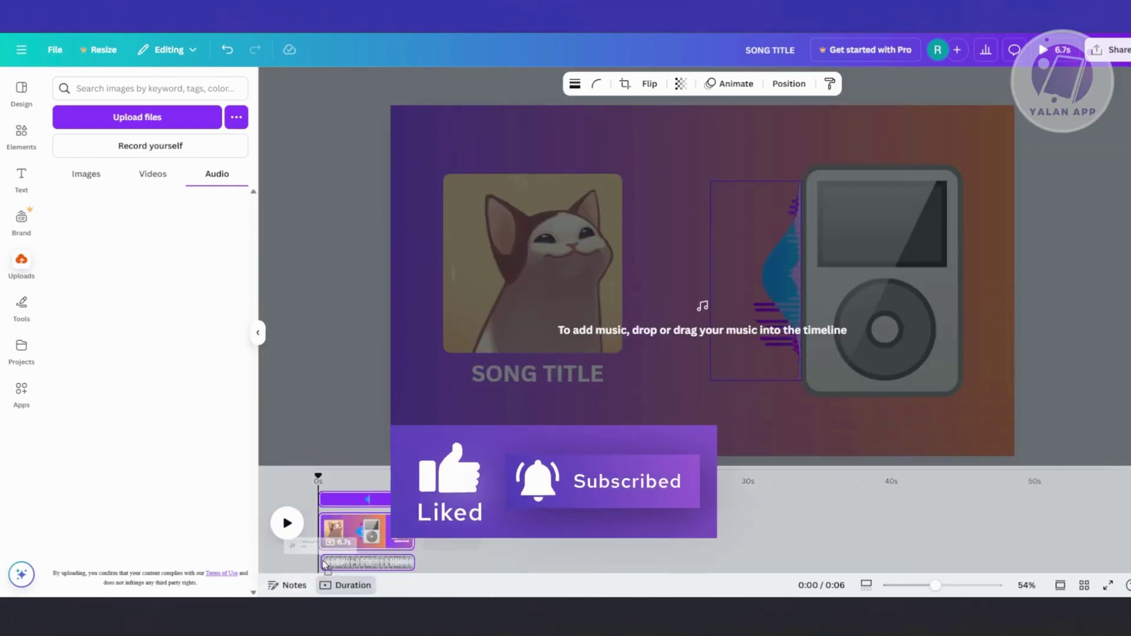
left_click_drag(316, 566, 846, 520)
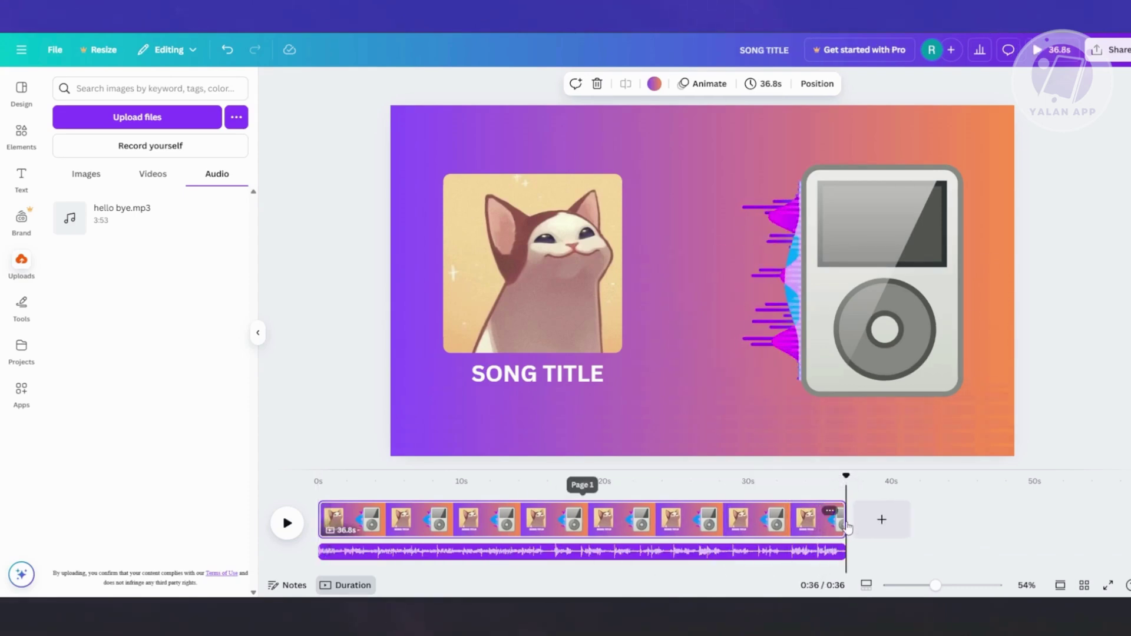
left_click_drag(843, 522, 800, 521)
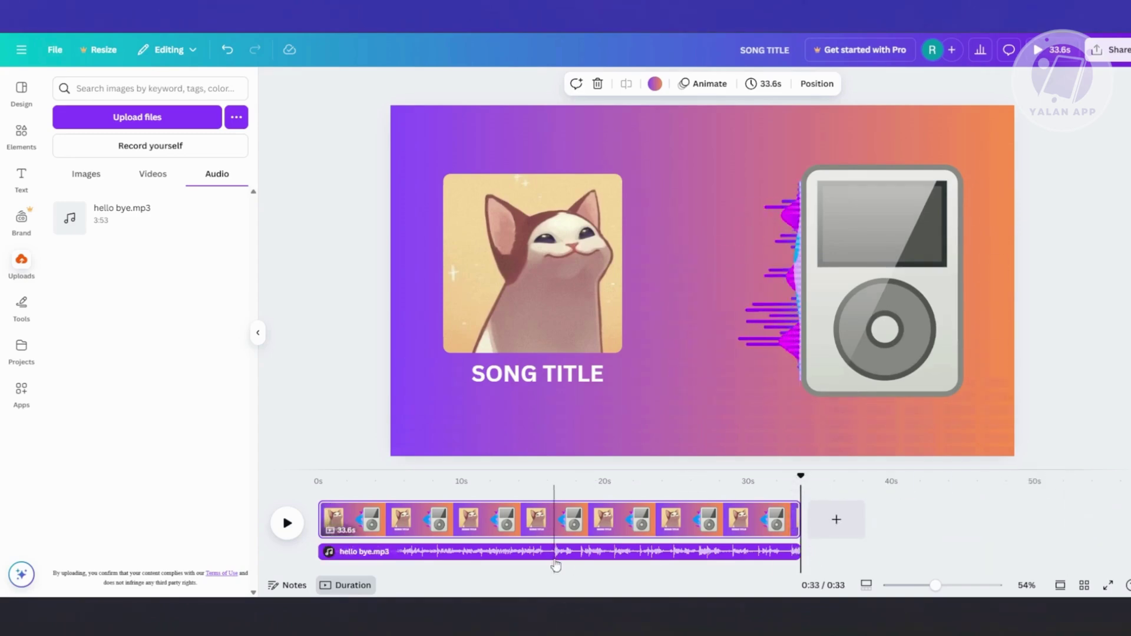
Add a blank second page and trim the song to end with the first page.
left_click(837, 519)
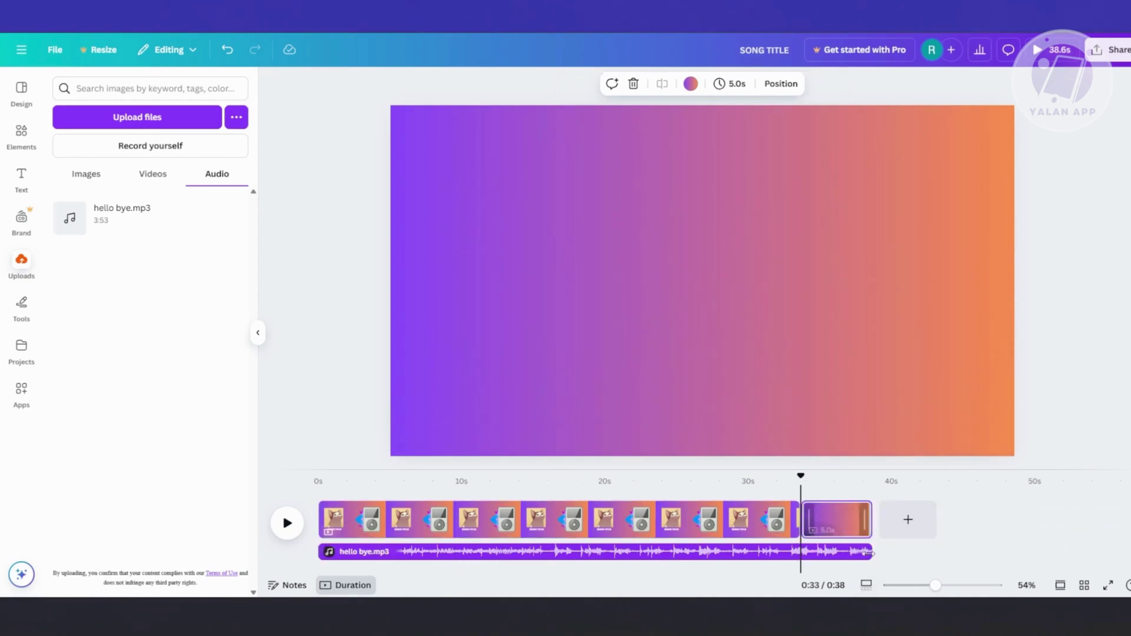
left_click_drag(868, 553, 798, 551)
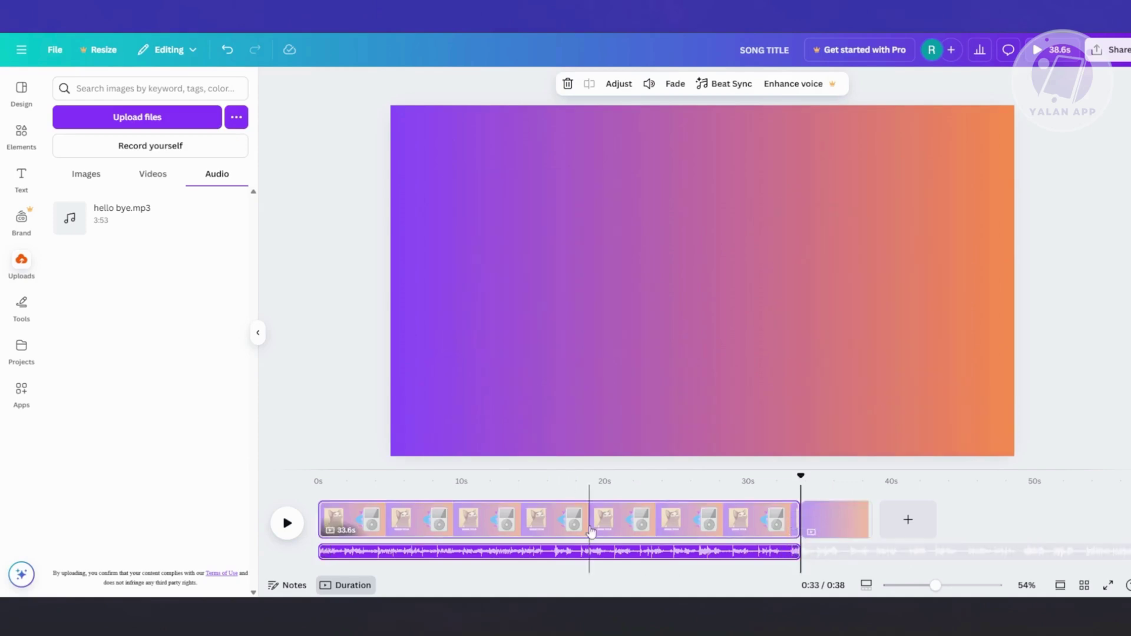
left_click(831, 528)
Duplicate the first page with Ctrl+D, then replay from 0:21 and 0:09 to review it.
left_click(748, 528)
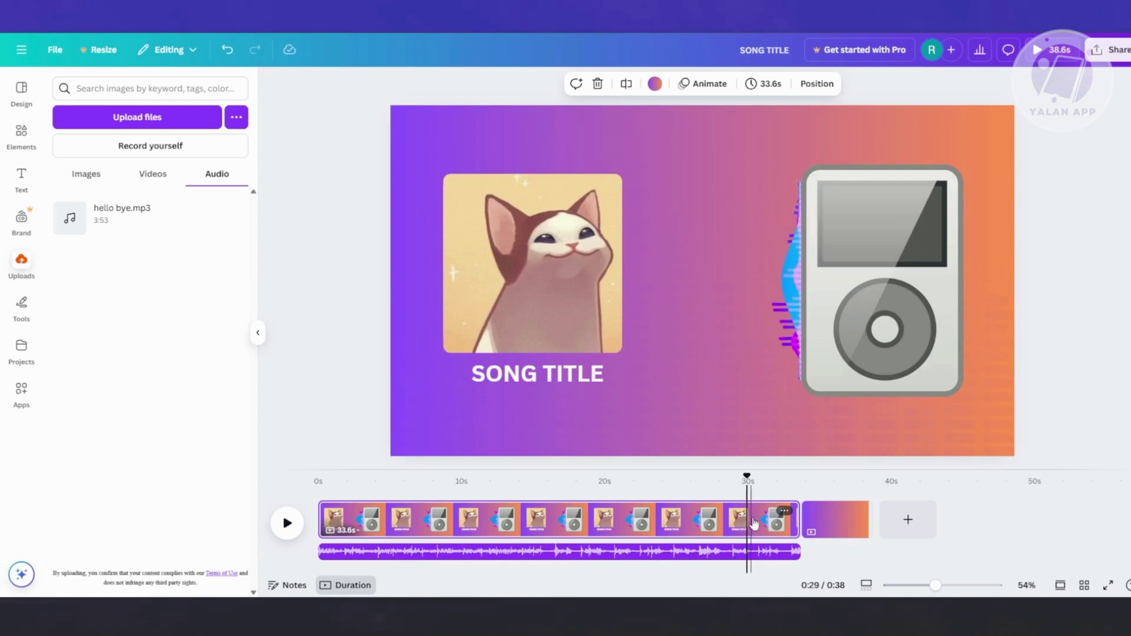
key("ctrl+d")
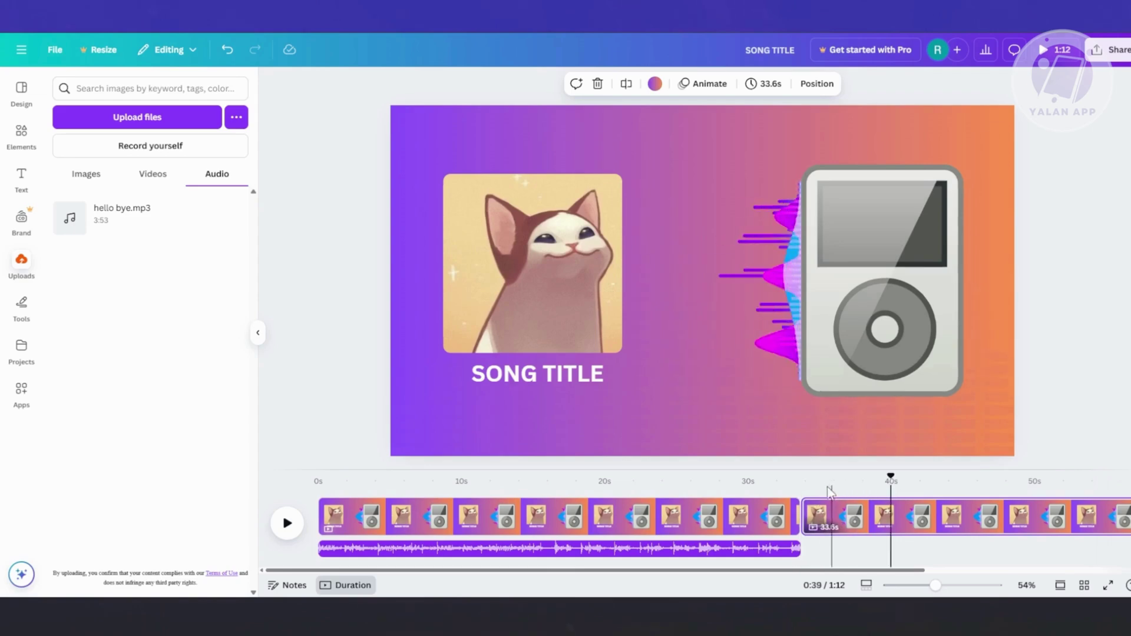
left_click(620, 482)
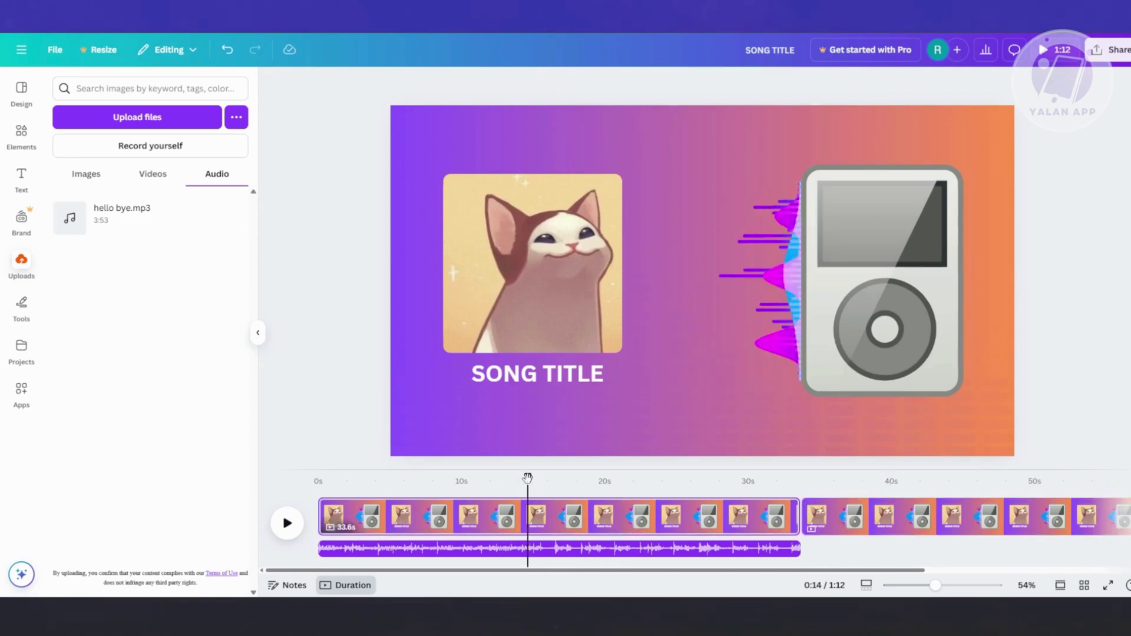
left_click(449, 488)
left_click(325, 482)
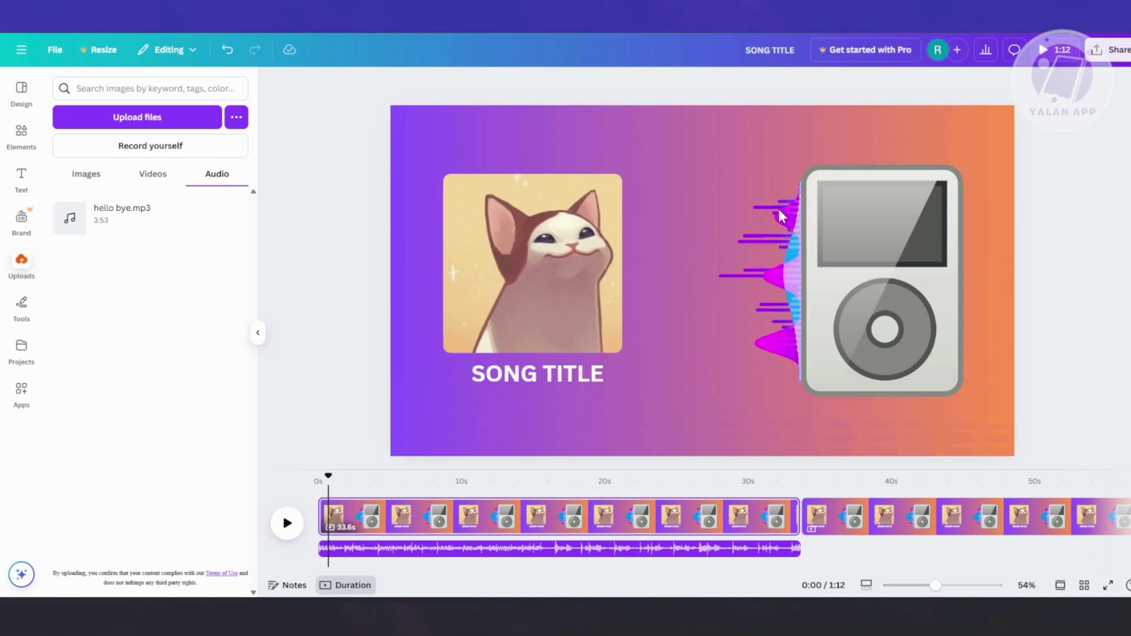
left_click(772, 227)
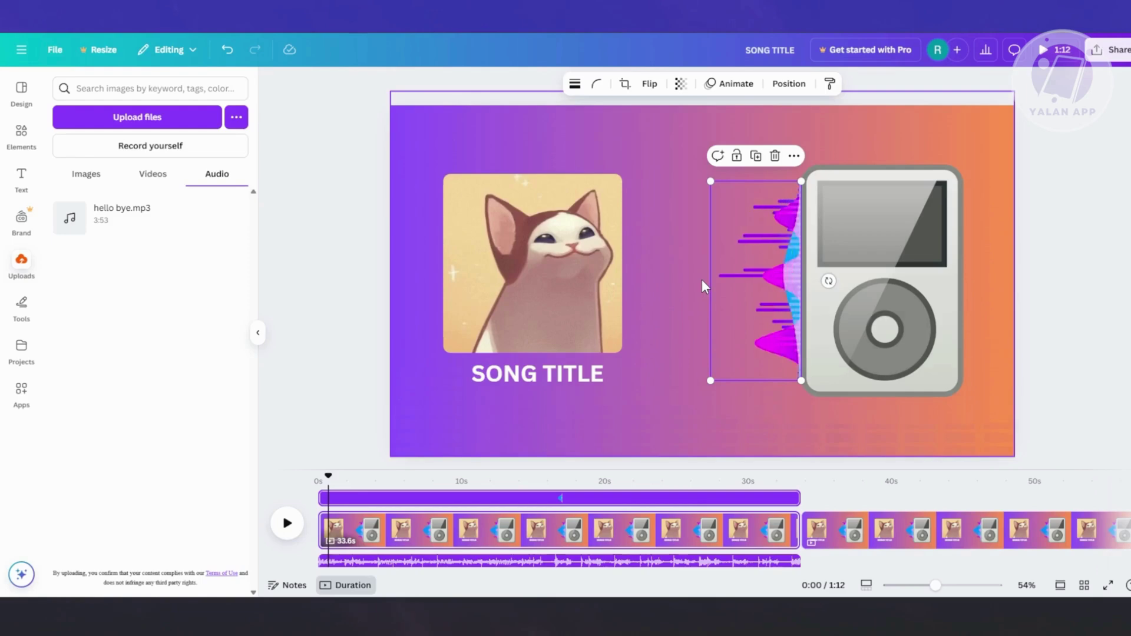
left_click(695, 301)
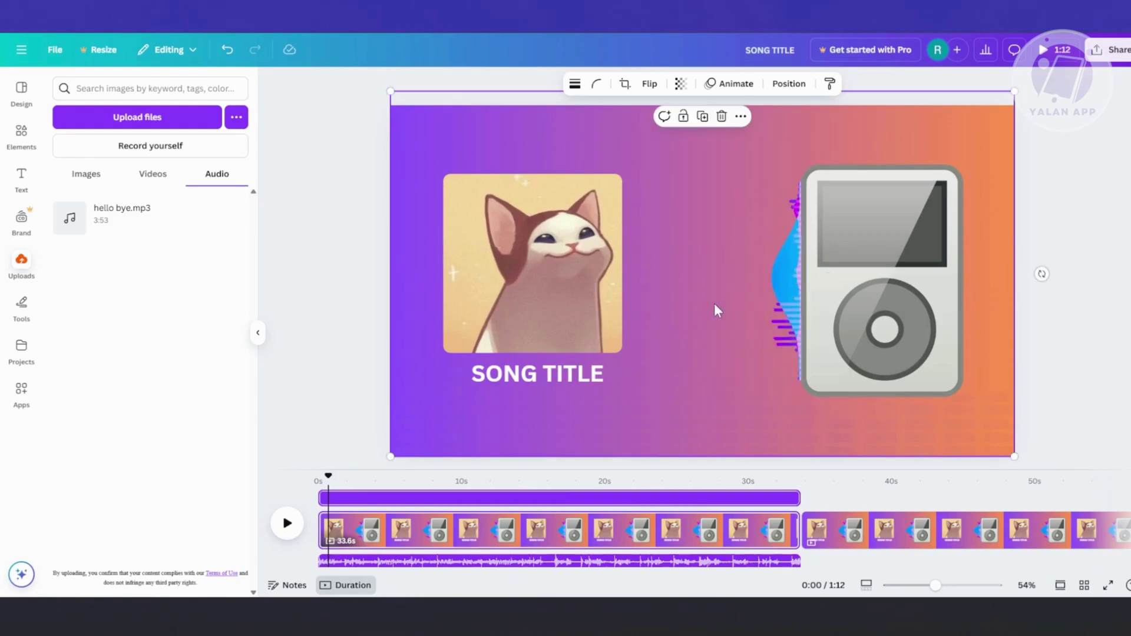
left_click(780, 299)
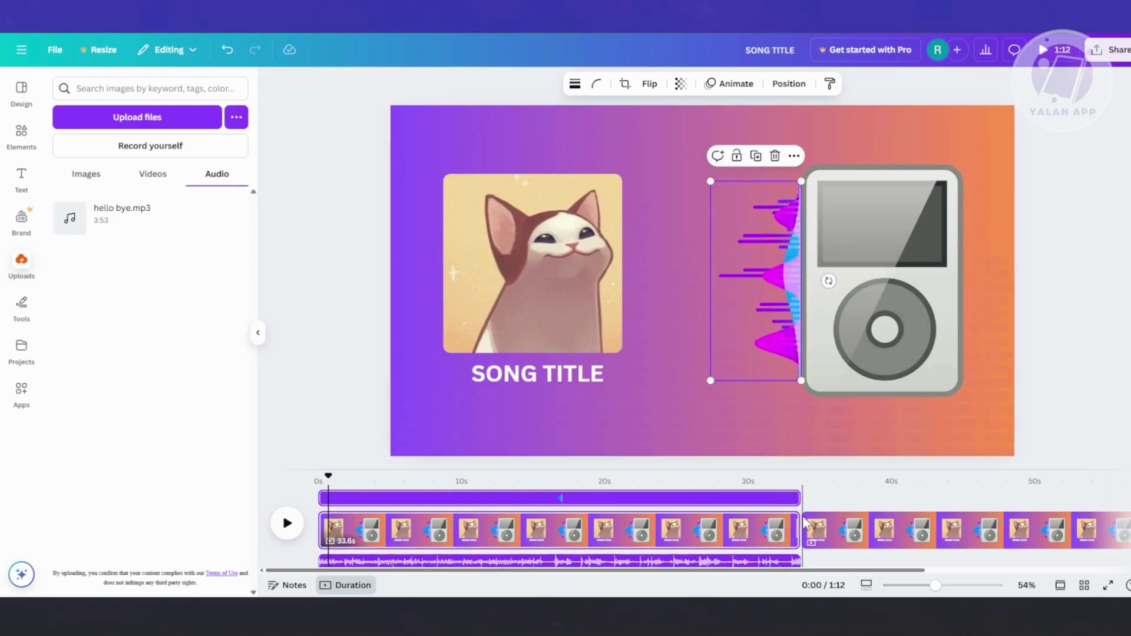